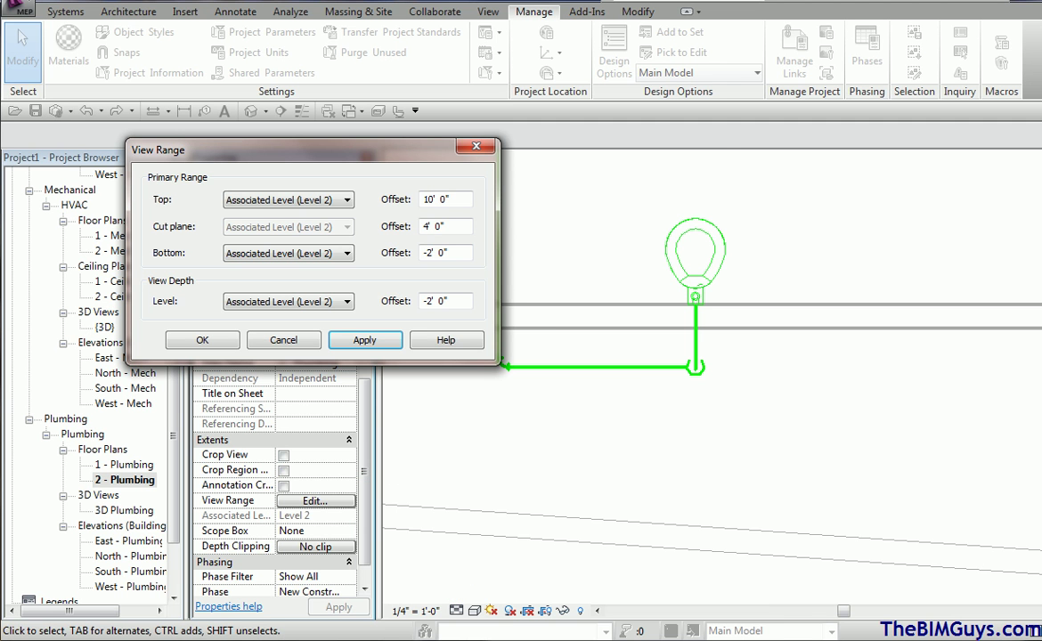
Accept the view range settings, then zoom out and pan to show the surrounding walls
click(361, 342)
click(294, 340)
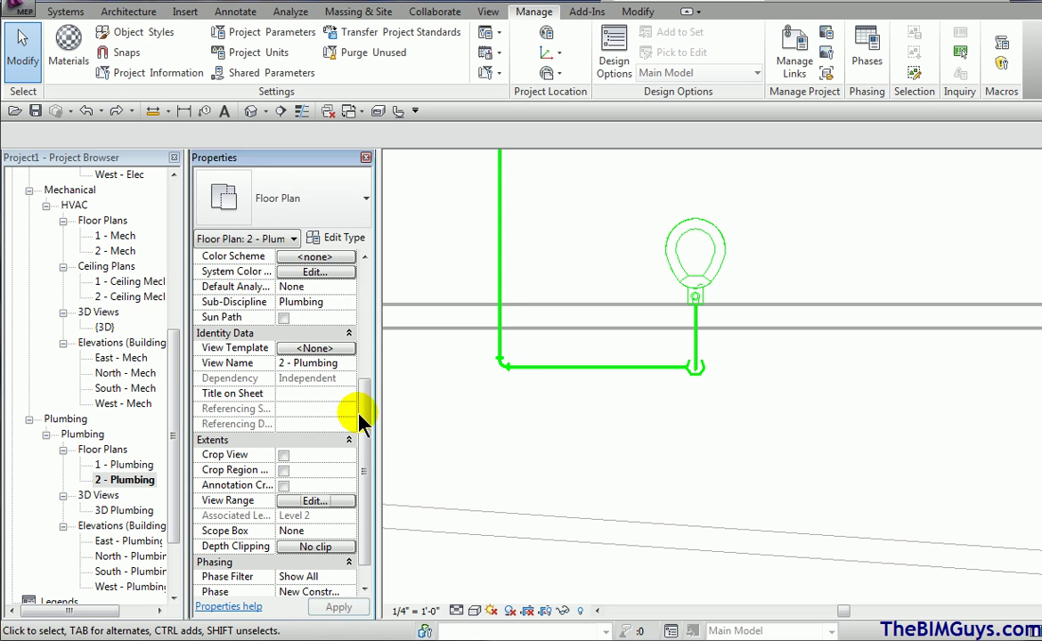
scroll(712, 432, down, 1)
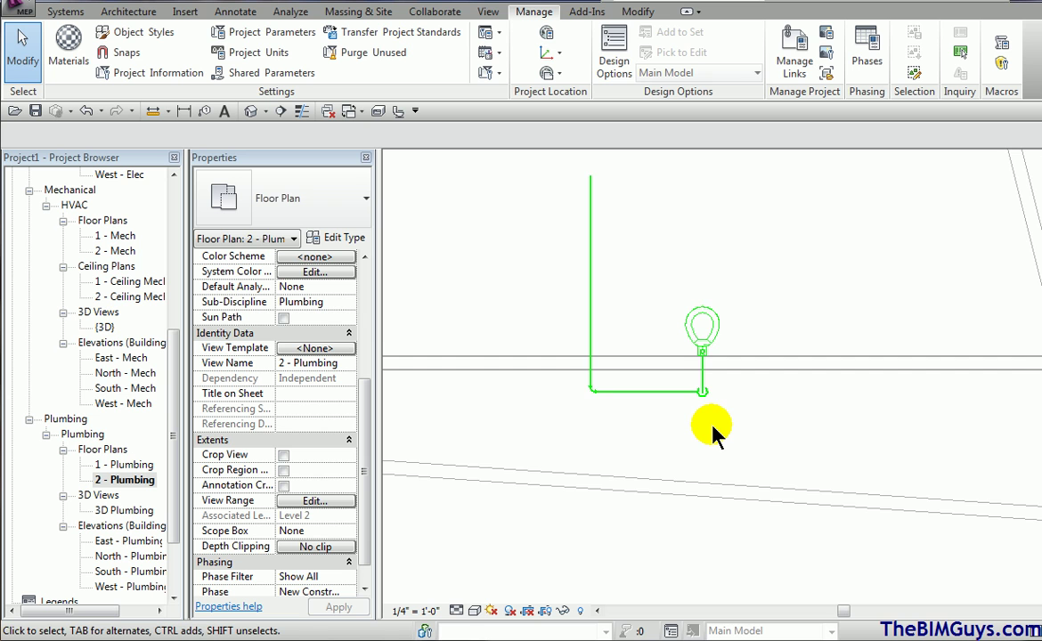
scroll(712, 432, down, 4)
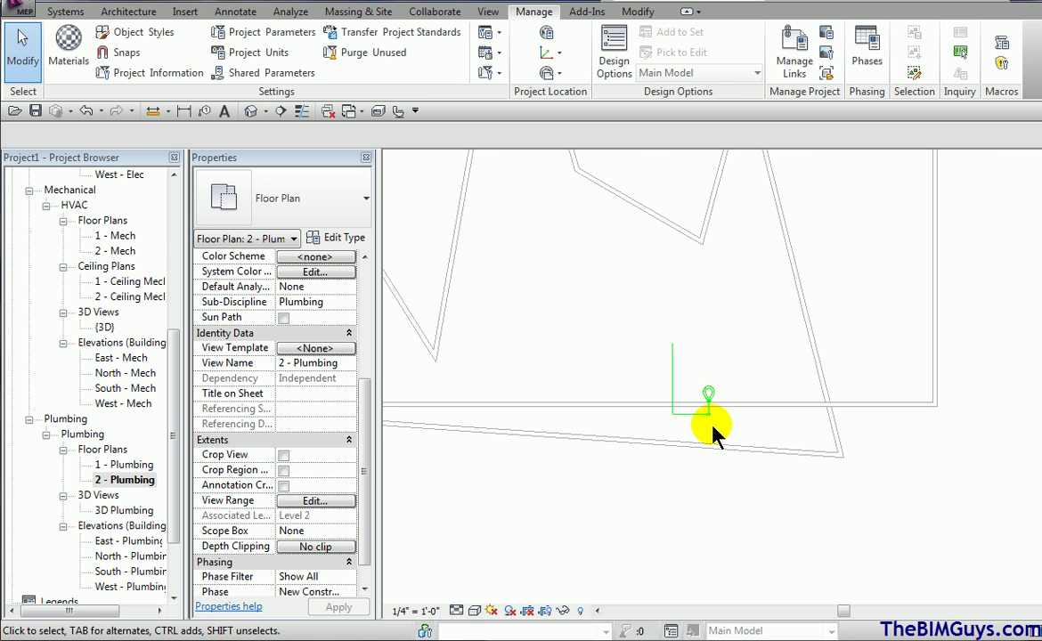
middle_drag(713, 428, 860, 551)
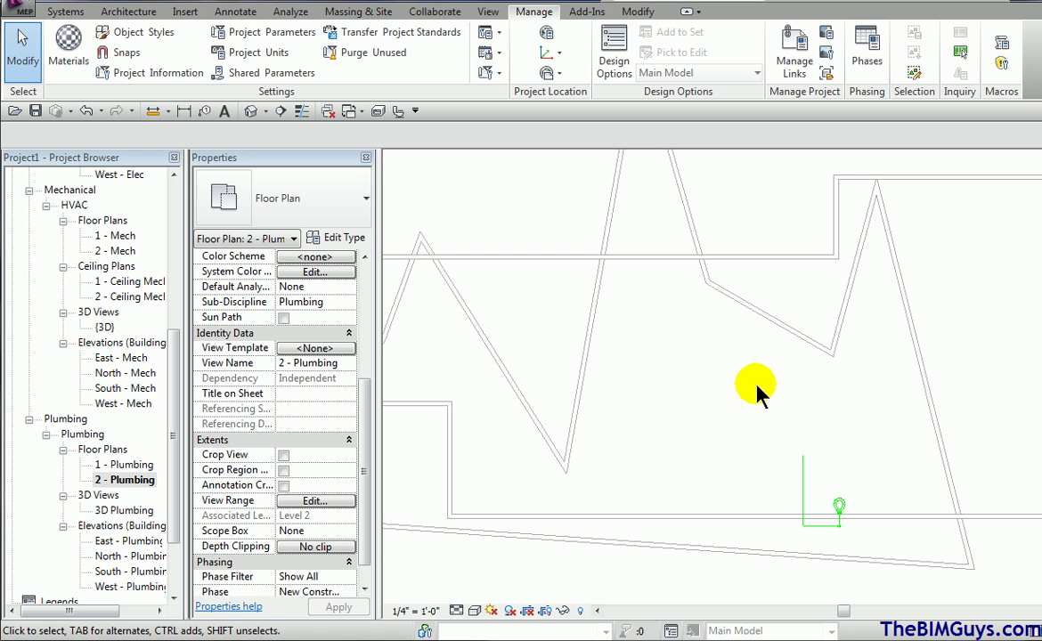
click(251, 111)
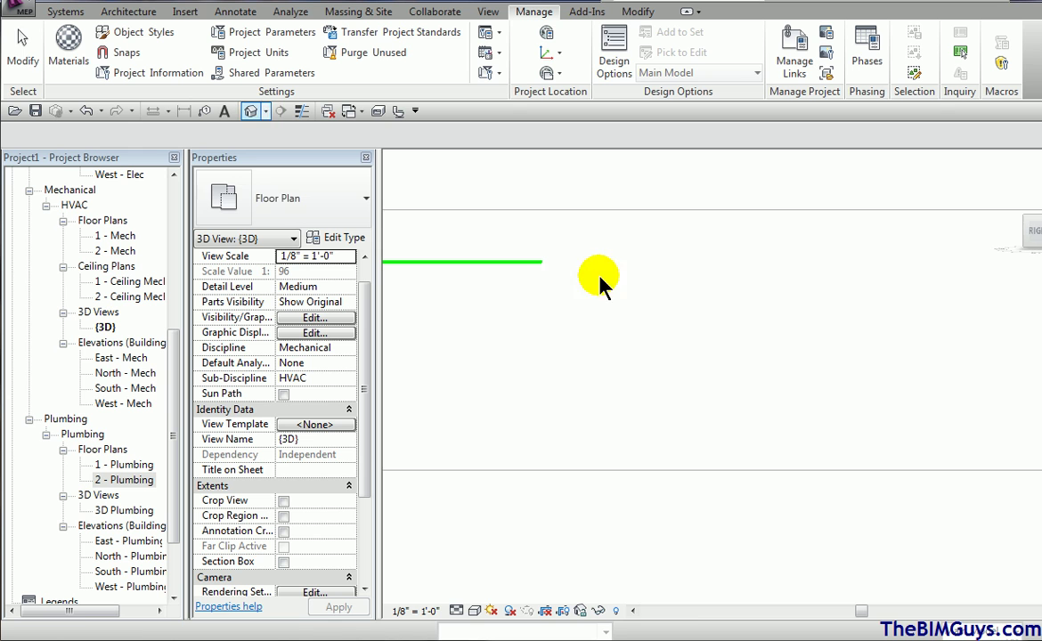
click(1010, 183)
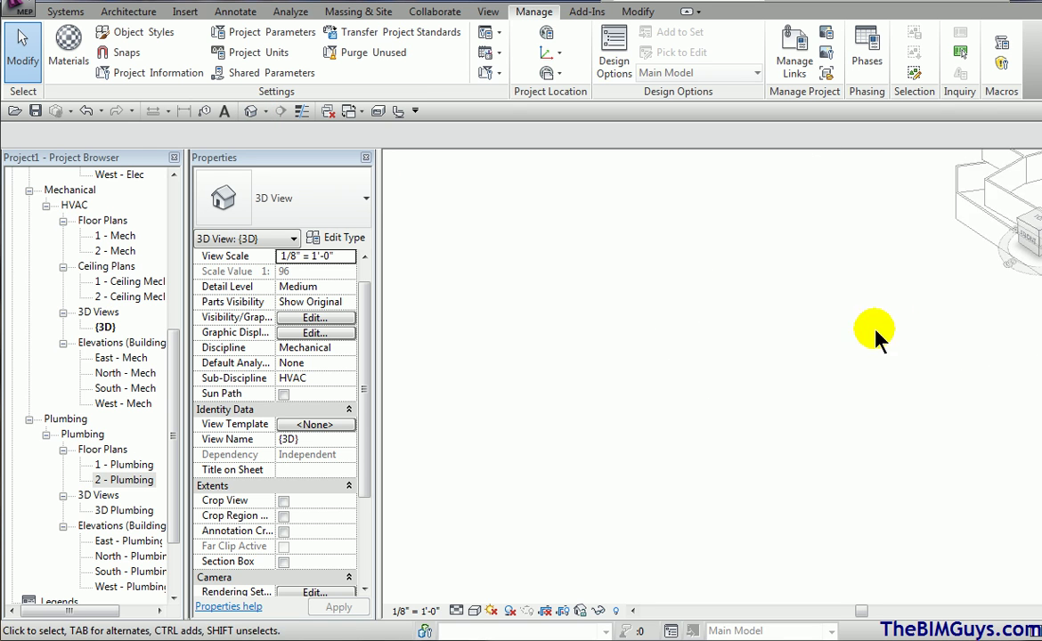
scroll(849, 357, up, 2)
scroll(819, 323, up, 2)
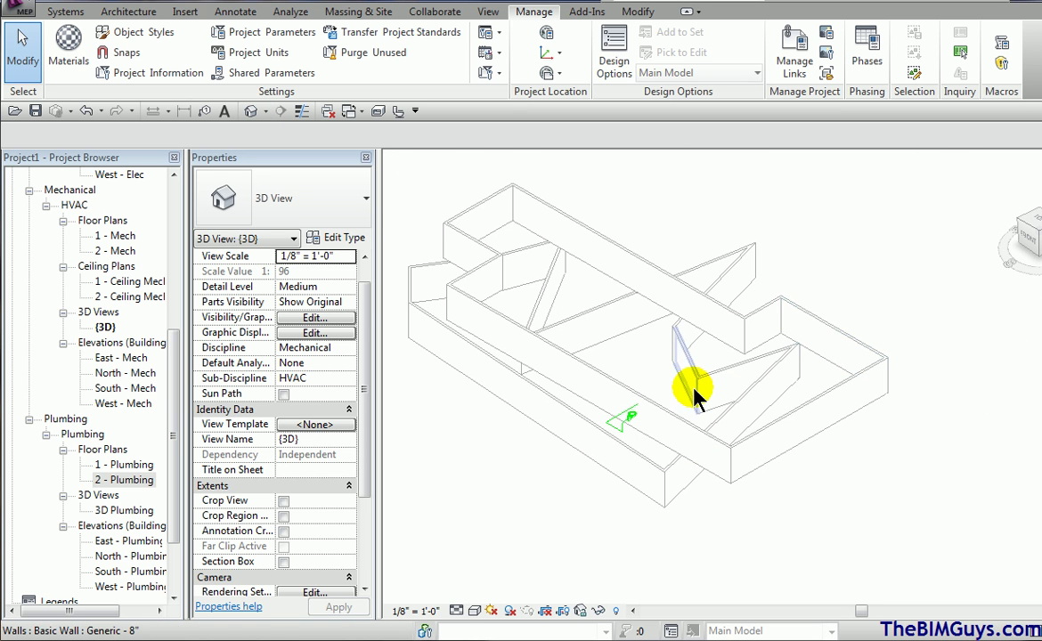
scroll(833, 473, up, 2)
middle_drag(882, 490, 856, 478)
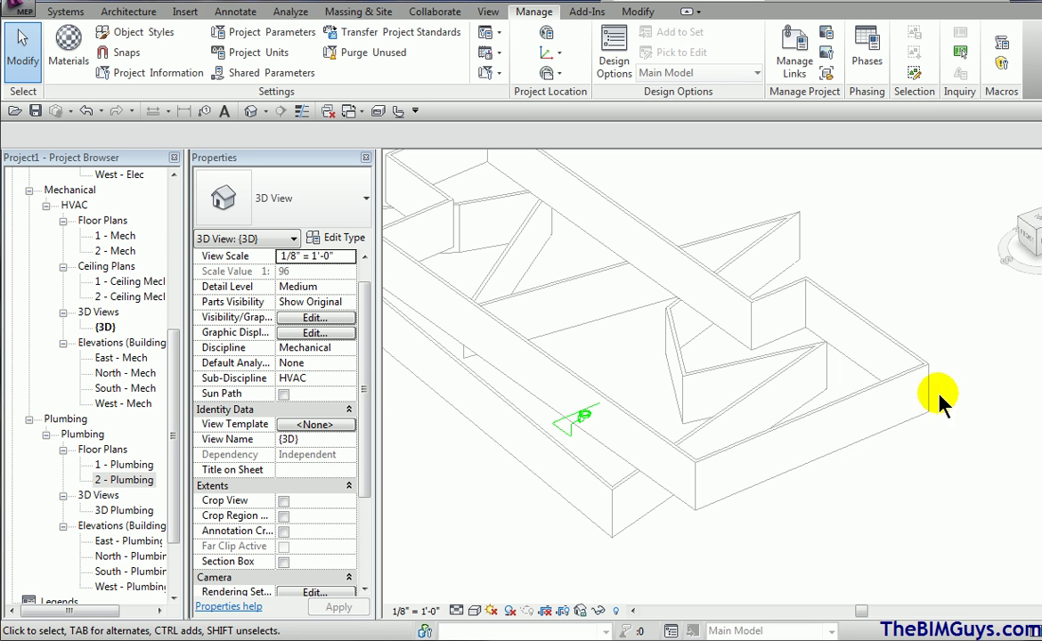
click(1029, 234)
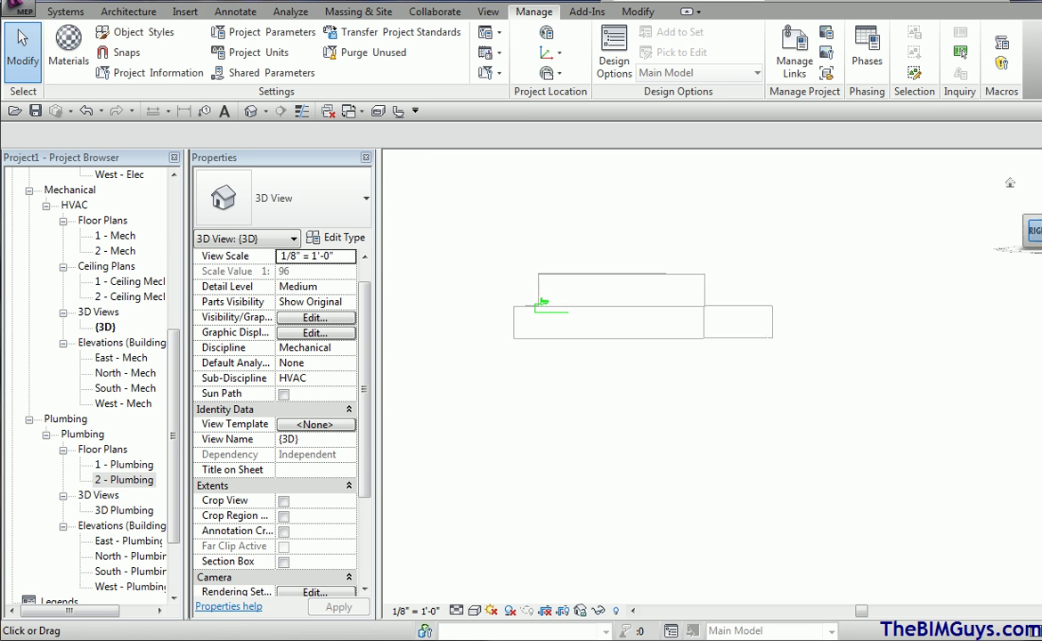
scroll(640, 399, up, 6)
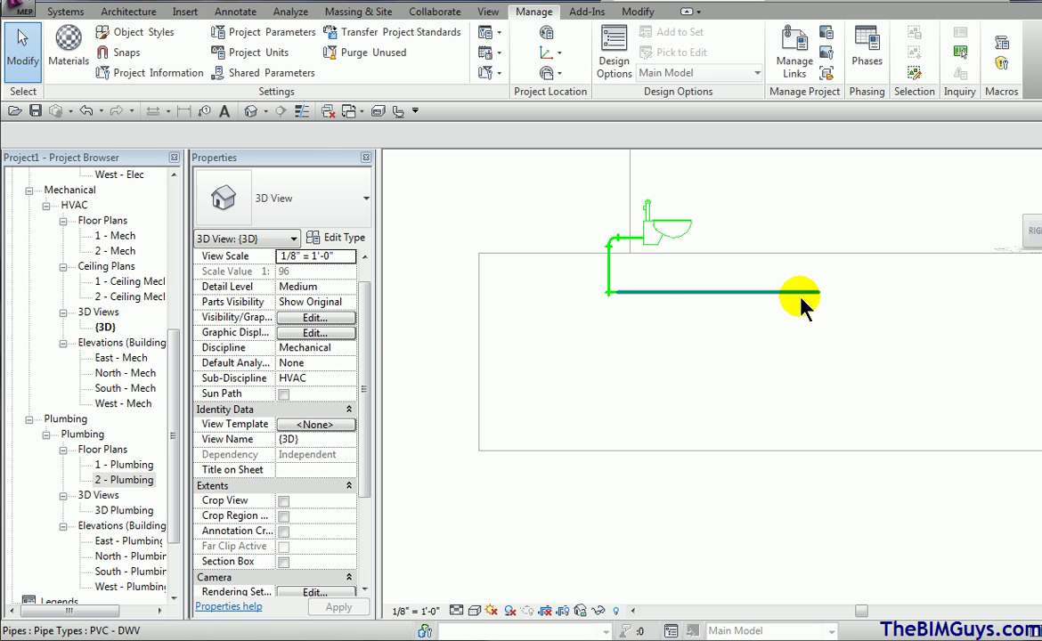
scroll(875, 365, down, 3)
middle_drag(877, 366, 674, 356)
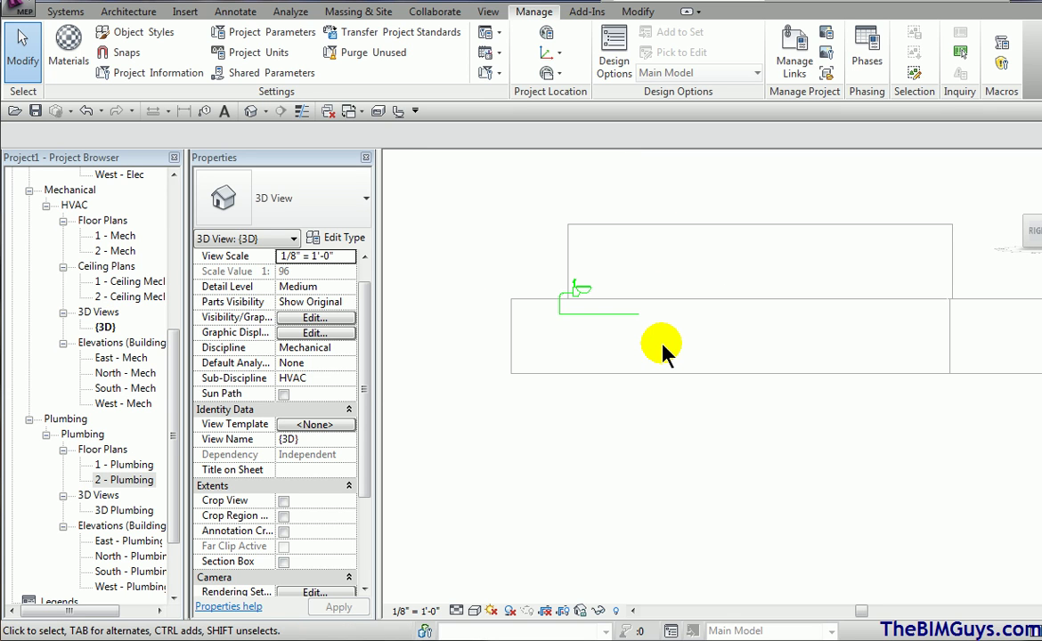
Inspect the pipe below the upper level in East - Plumbing, then return to 2 - Plumbing
double_click(132, 545)
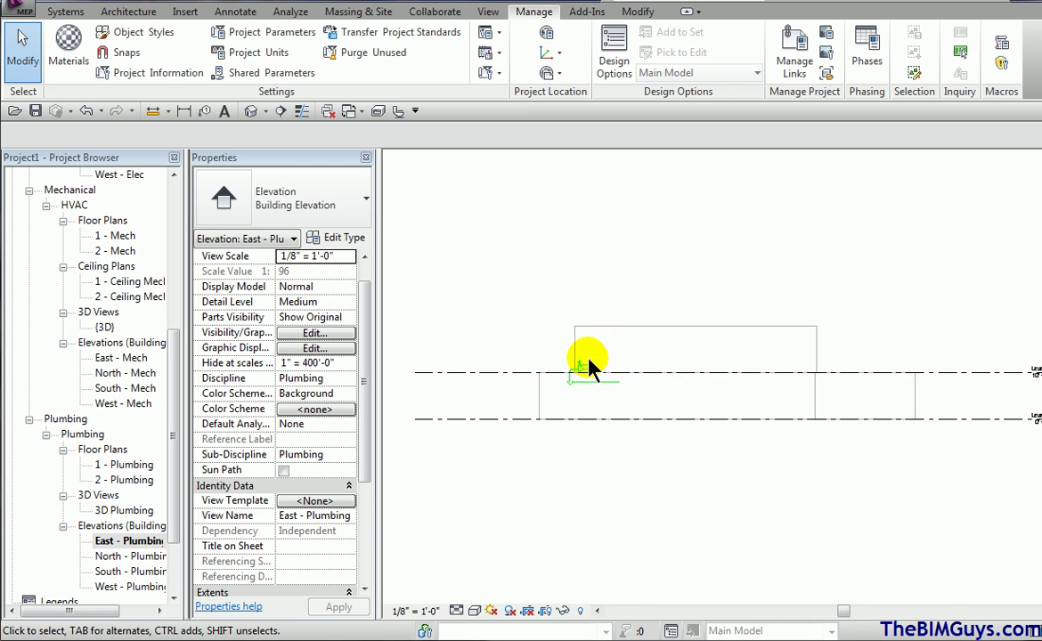
scroll(563, 398, up, 2)
scroll(563, 399, up, 2)
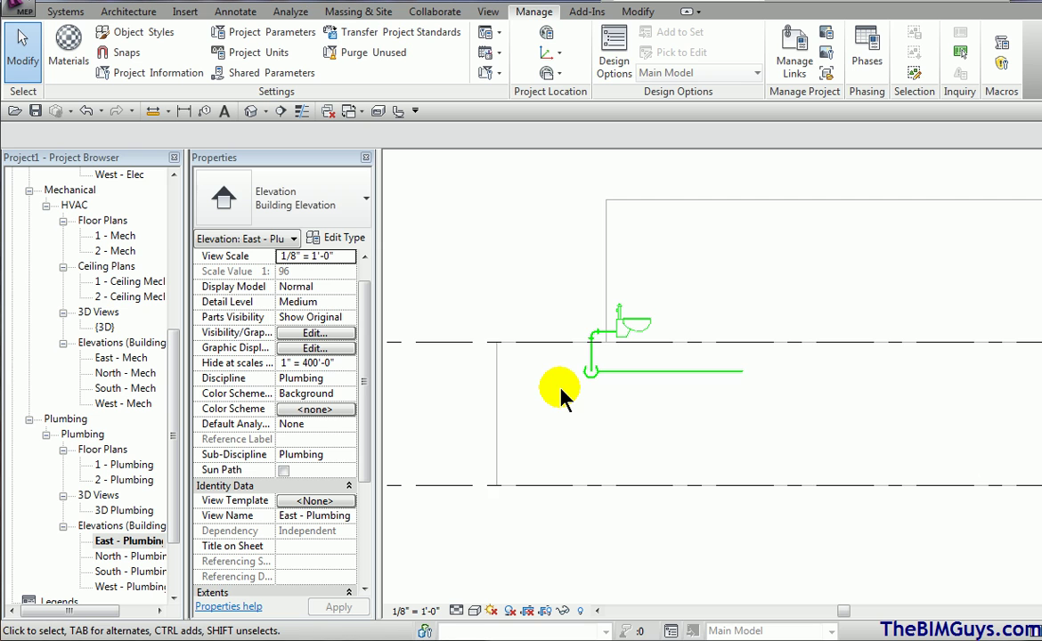
scroll(562, 394, down, 2)
double_click(125, 481)
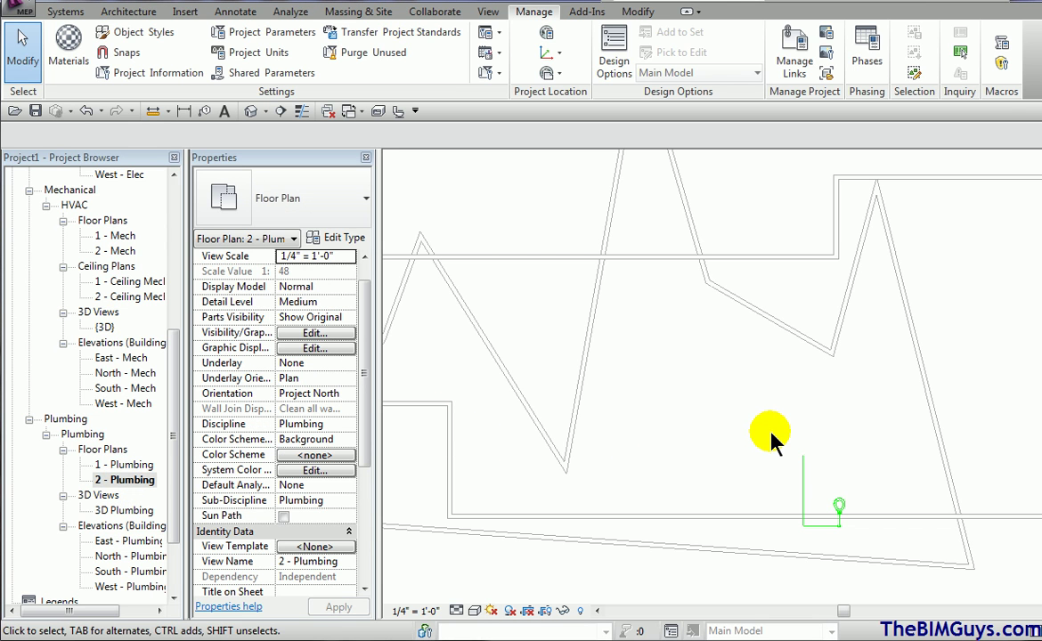
Confirm the plan's view range at top 10' 0", cut plane 4' 0", bottom -2' 0"
scroll(811, 535, up, 5)
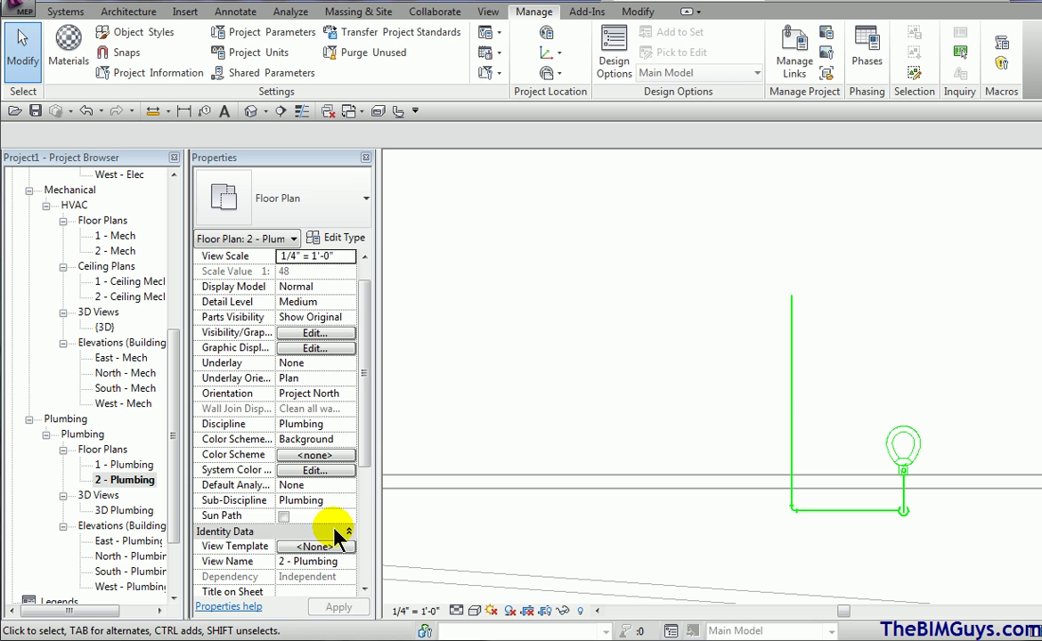
drag(363, 450, 365, 552)
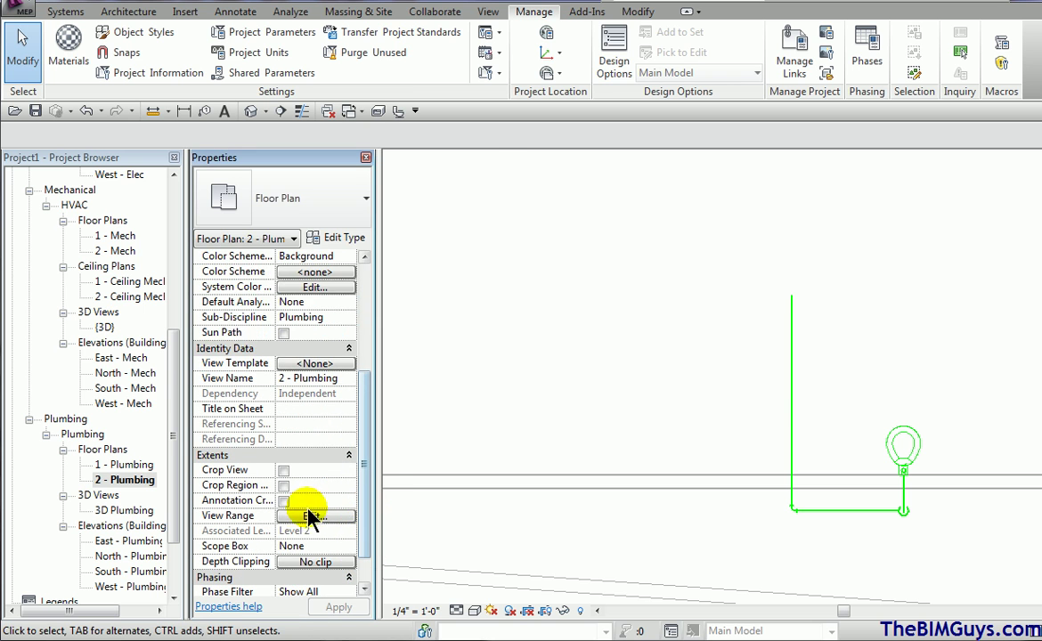
click(314, 517)
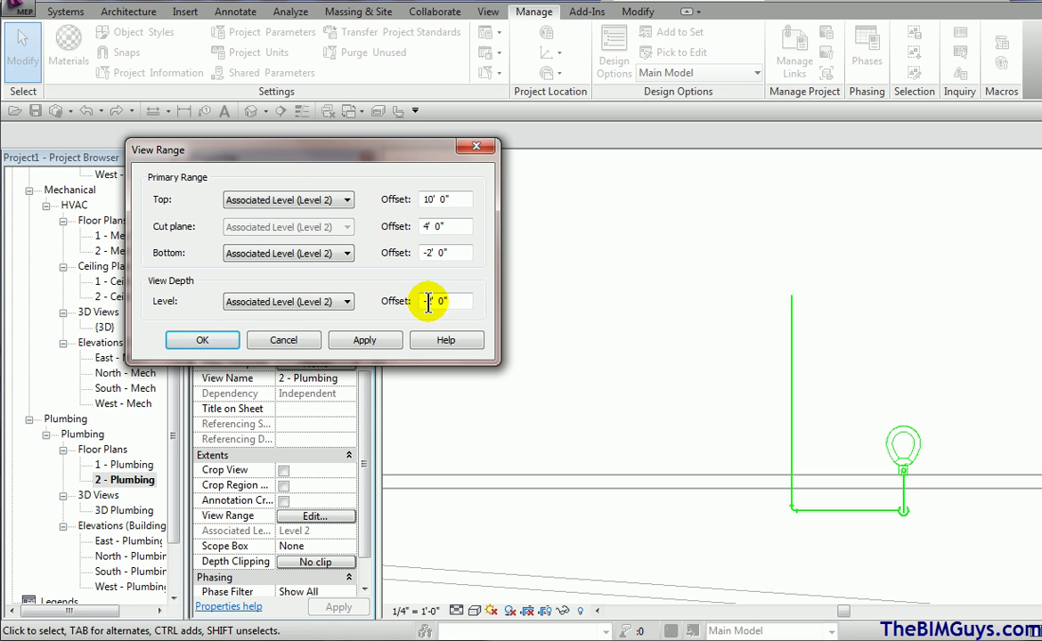
click(204, 341)
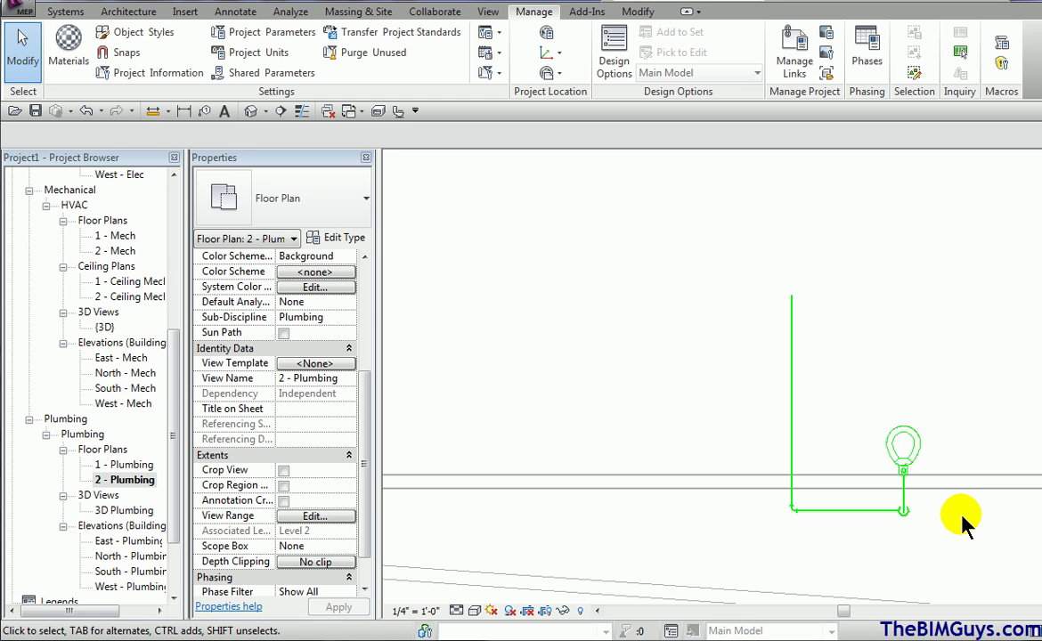
scroll(963, 520, down, 2)
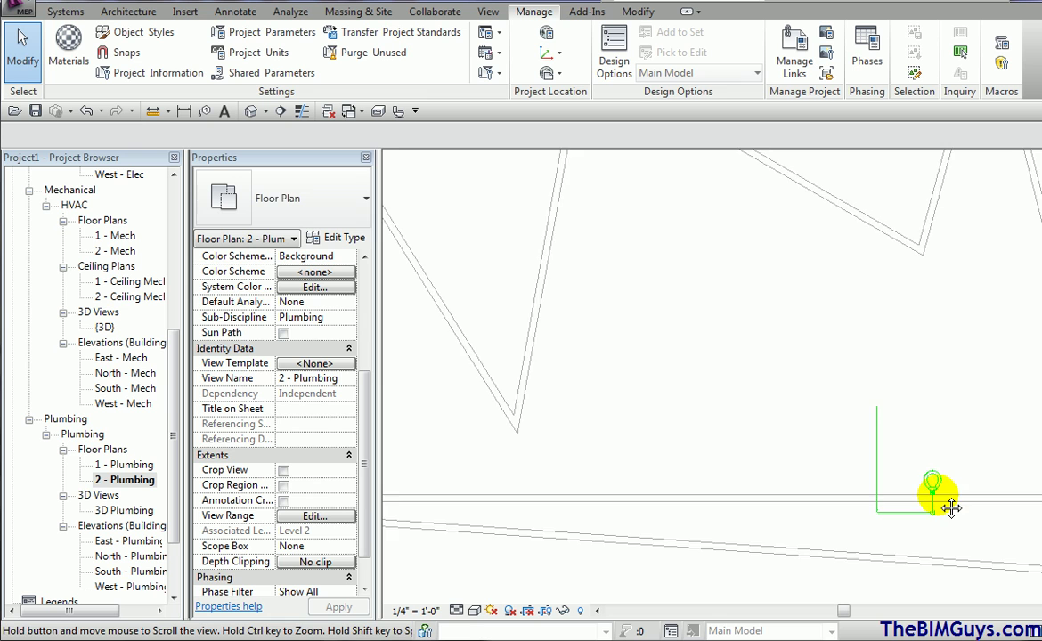
middle_drag(945, 507, 932, 488)
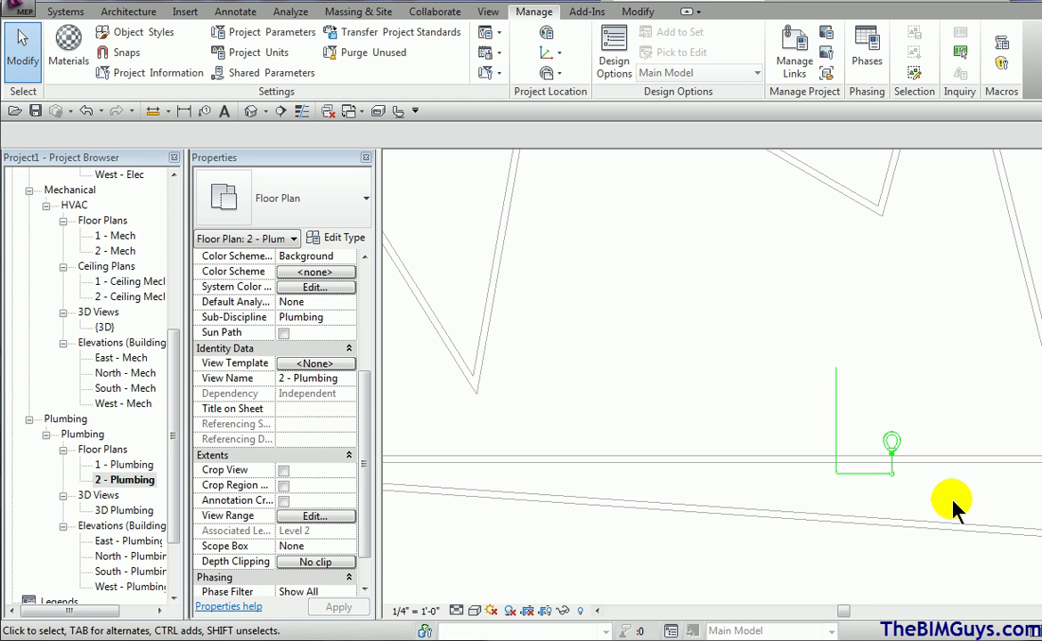
middle_drag(954, 499, 777, 489)
scroll(780, 495, up, 3)
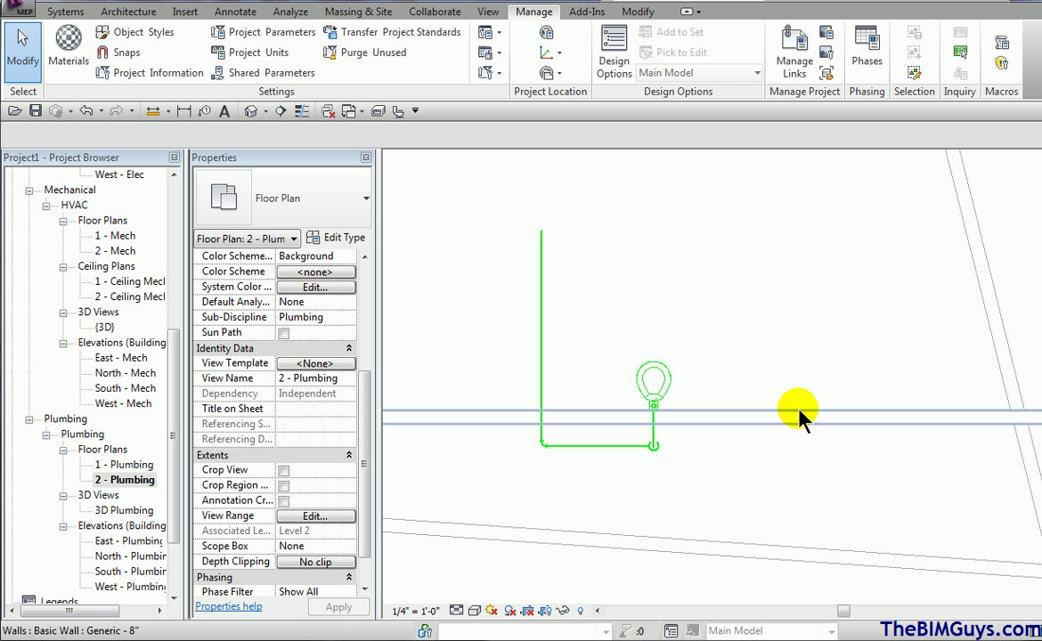
Reopen the view range, try a Top offset of 10, and cancel without changes
click(315, 516)
double_click(433, 200)
text(10' 0")
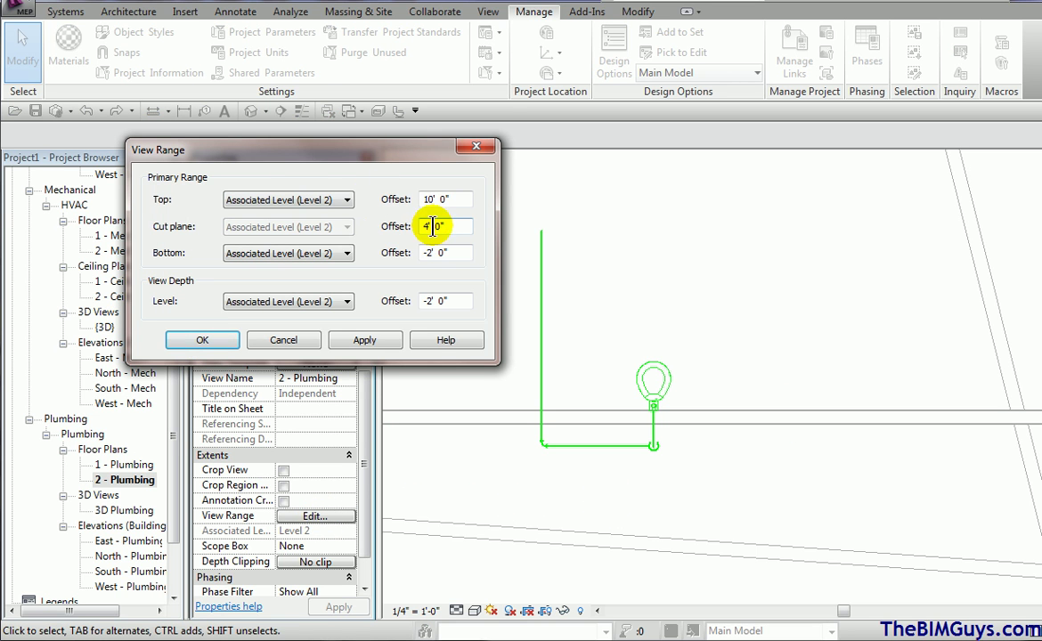
click(282, 343)
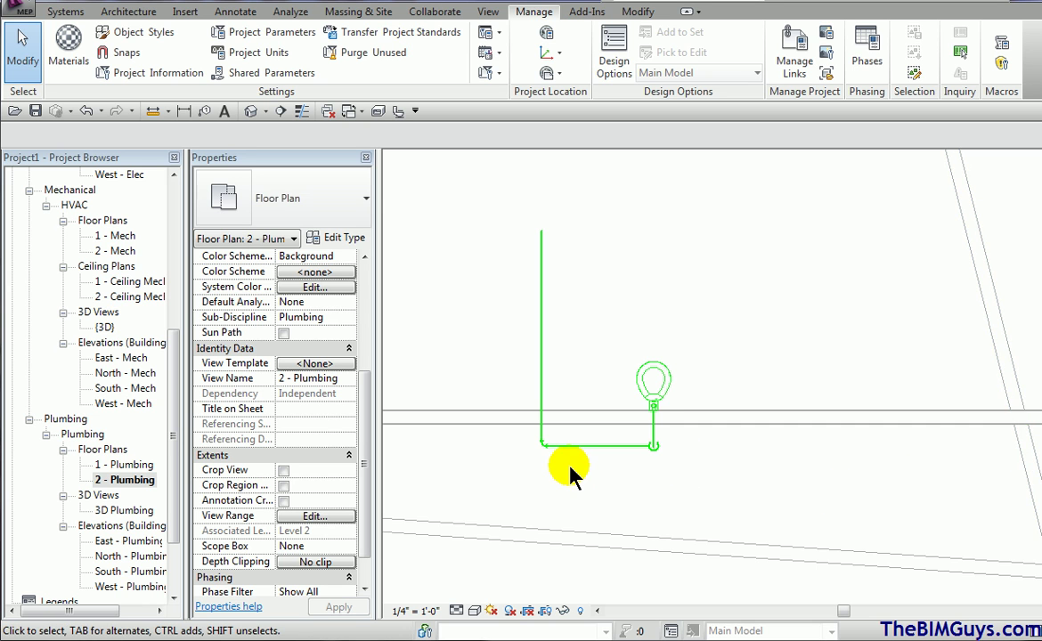
Zoom out and pan to see more of the building, then bring up Visibility/Graphics with VG
scroll(566, 465, down, 2)
middle_drag(579, 495, 739, 479)
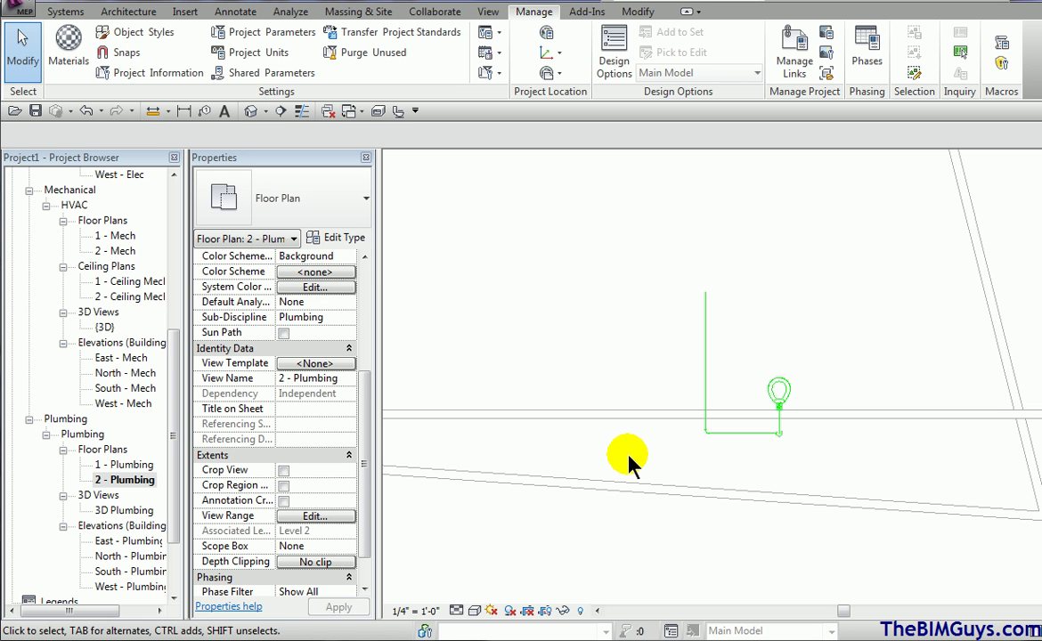
key(v)
key(g)
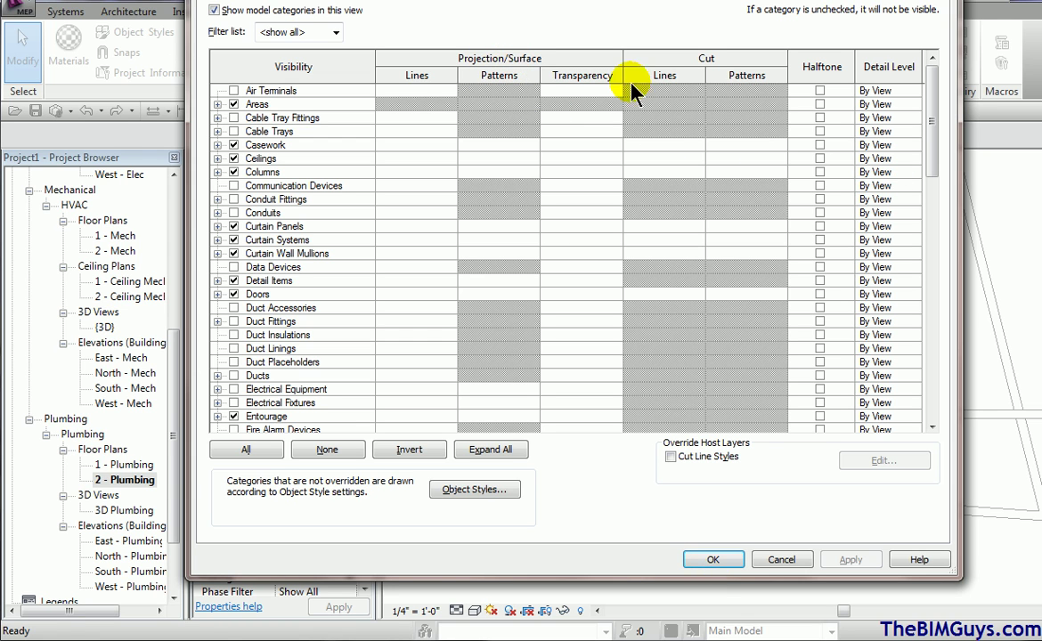
Override the Walls category's projection line colour to White and apply the overrides
drag(934, 169, 931, 414)
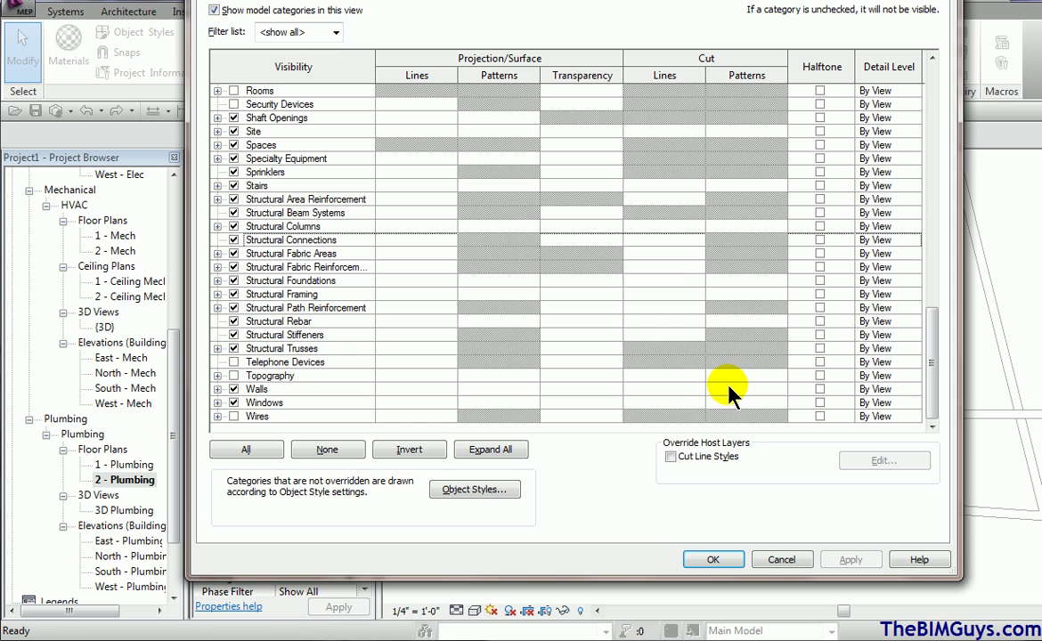
click(425, 392)
click(418, 390)
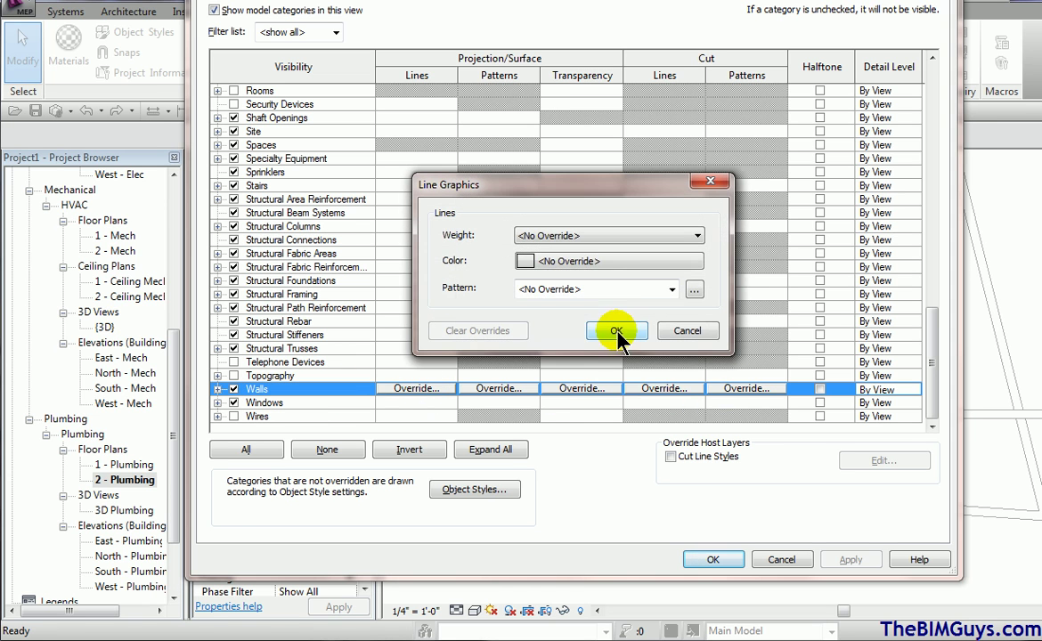
click(595, 262)
click(552, 240)
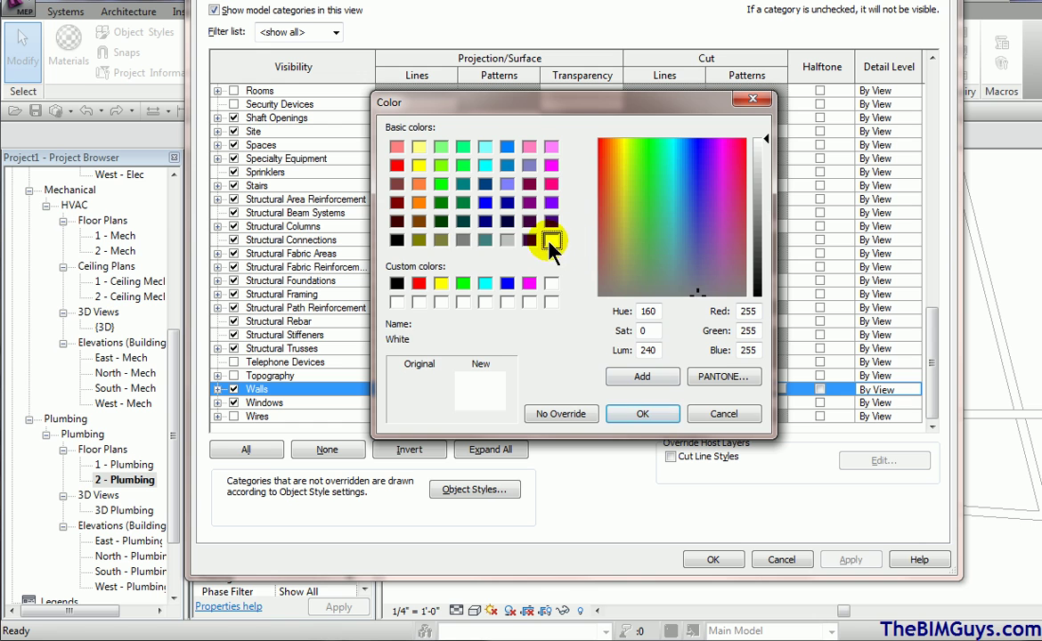
click(655, 414)
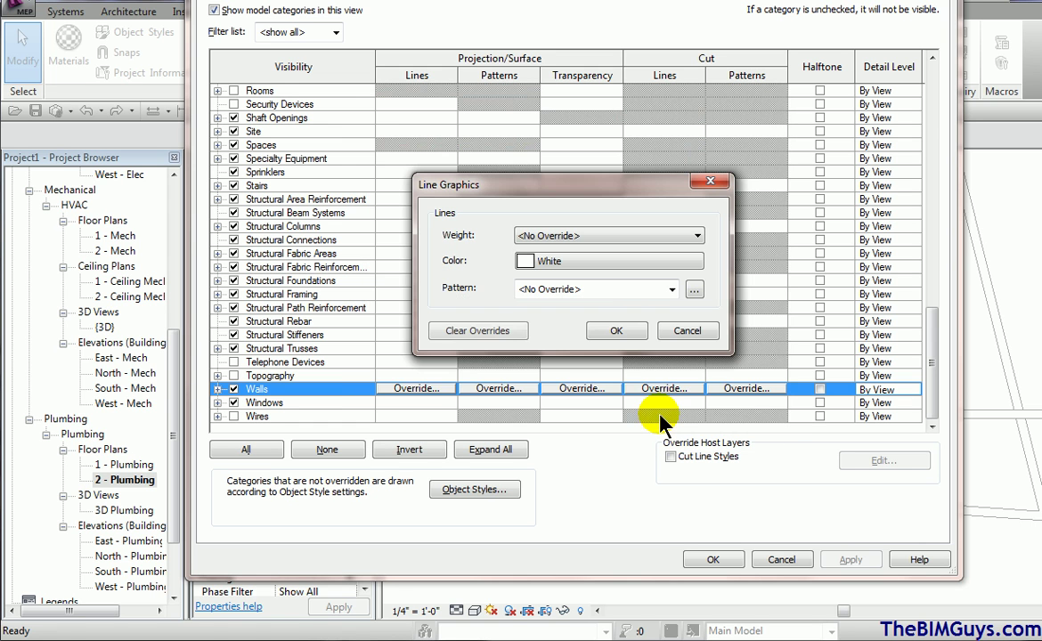
click(615, 332)
click(713, 561)
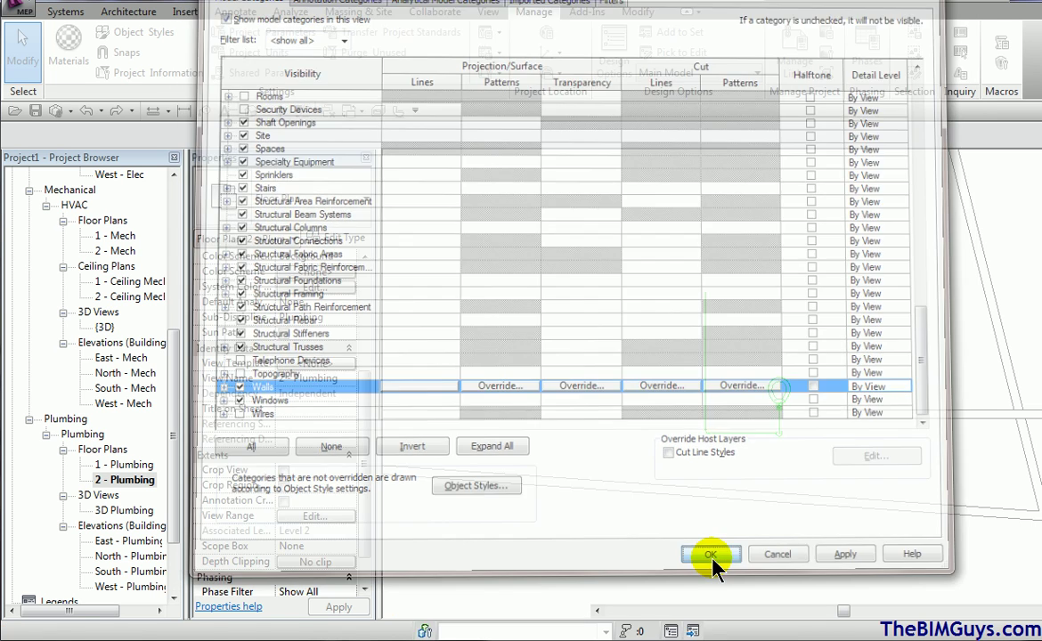
scroll(675, 405, down, 4)
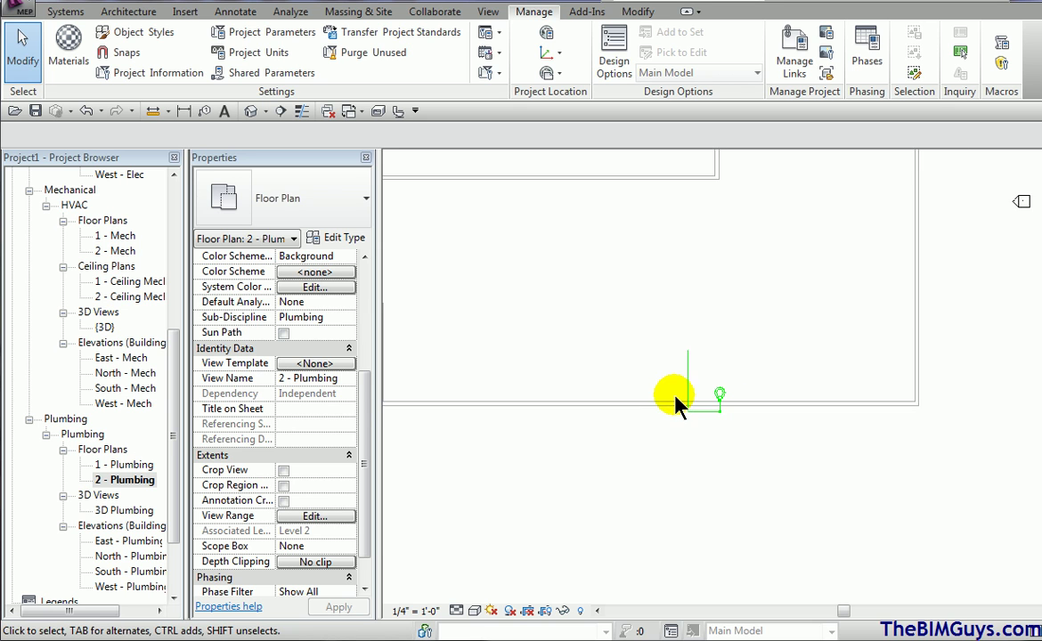
middle_drag(674, 400, 670, 530)
scroll(670, 526, up, 5)
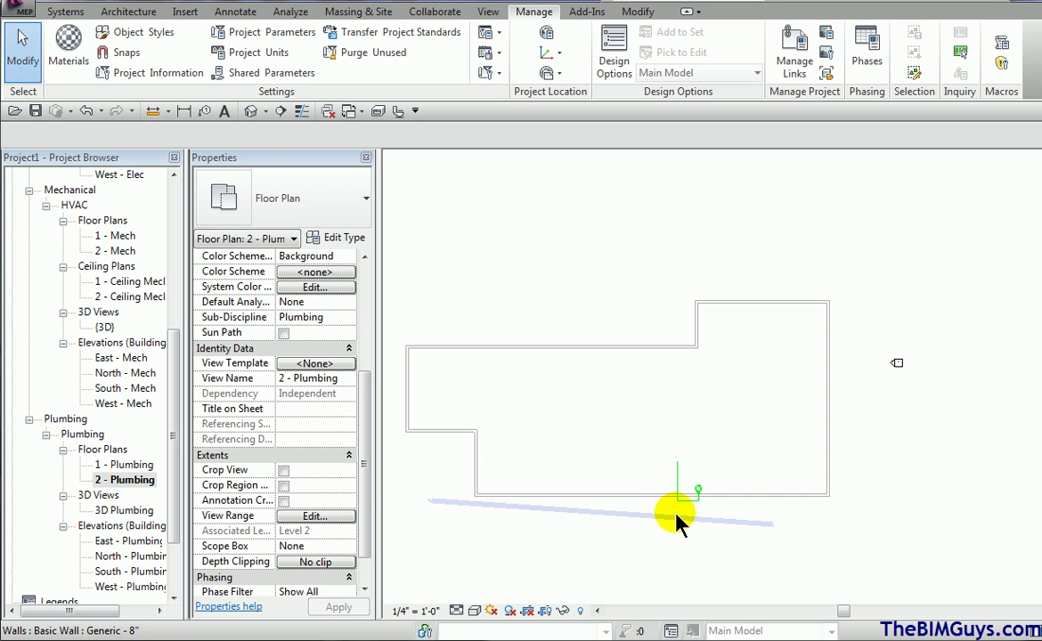
scroll(667, 510, up, 3)
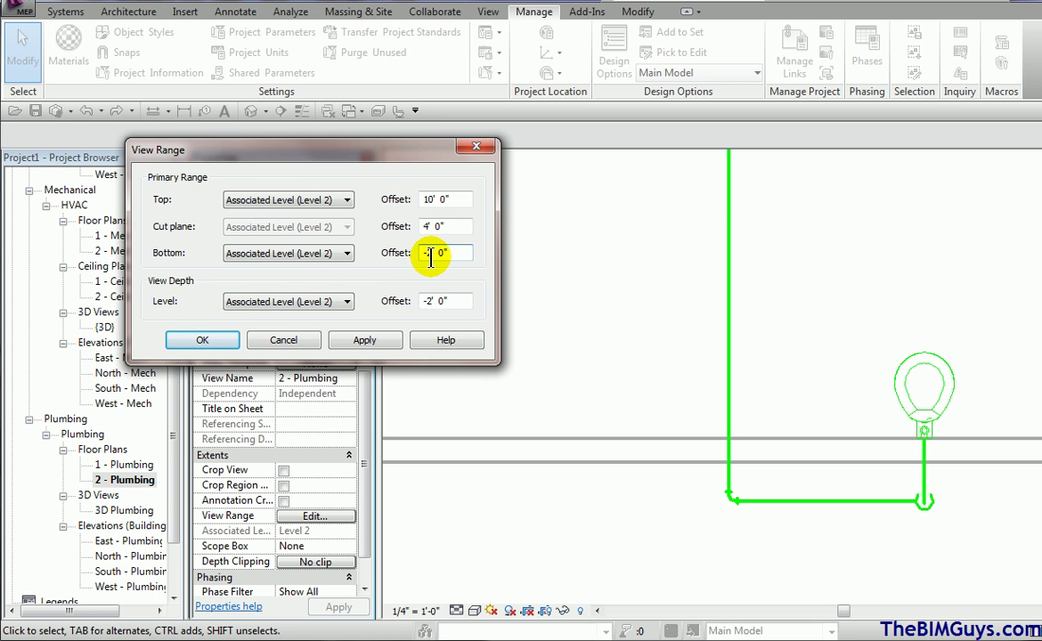
Change the view range Bottom offset from -2' 0" to 0' 0" and apply it
drag(430, 255, 425, 255)
text(-1)
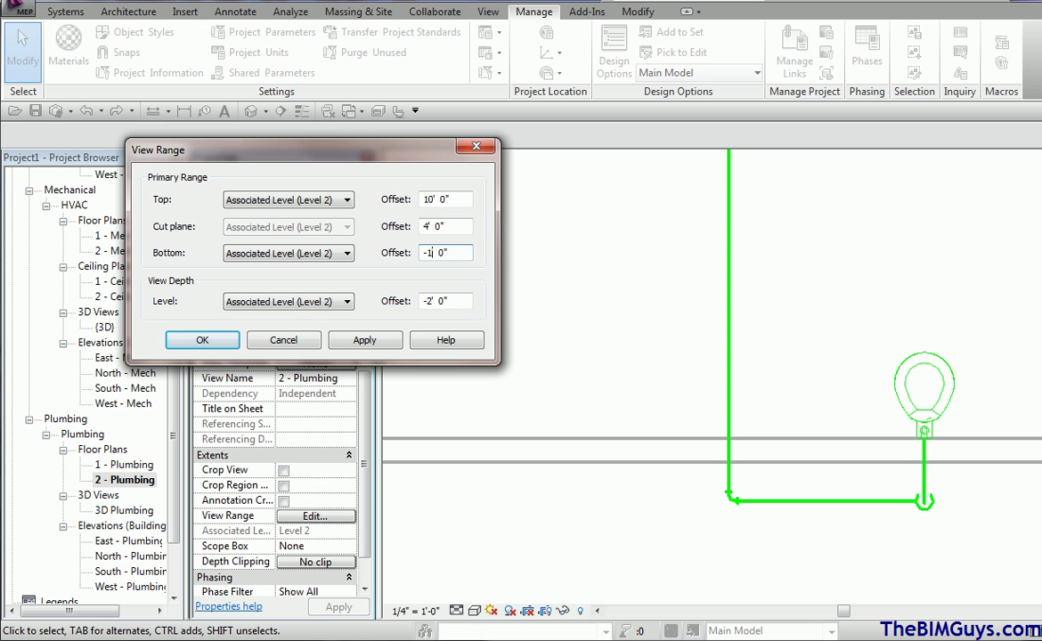
text(')
double_click(428, 254)
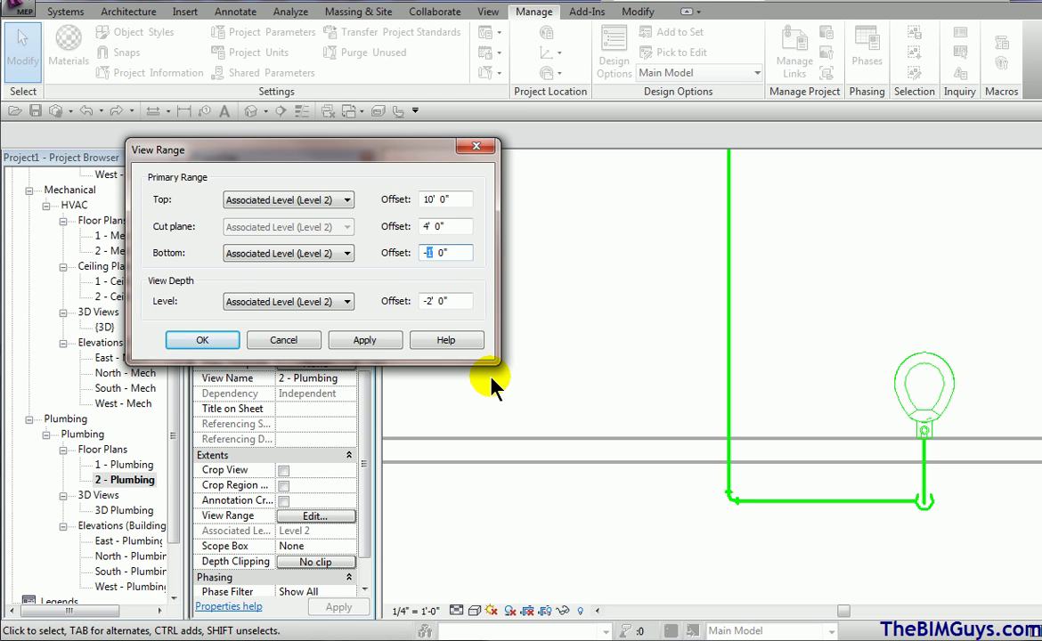
text(0)
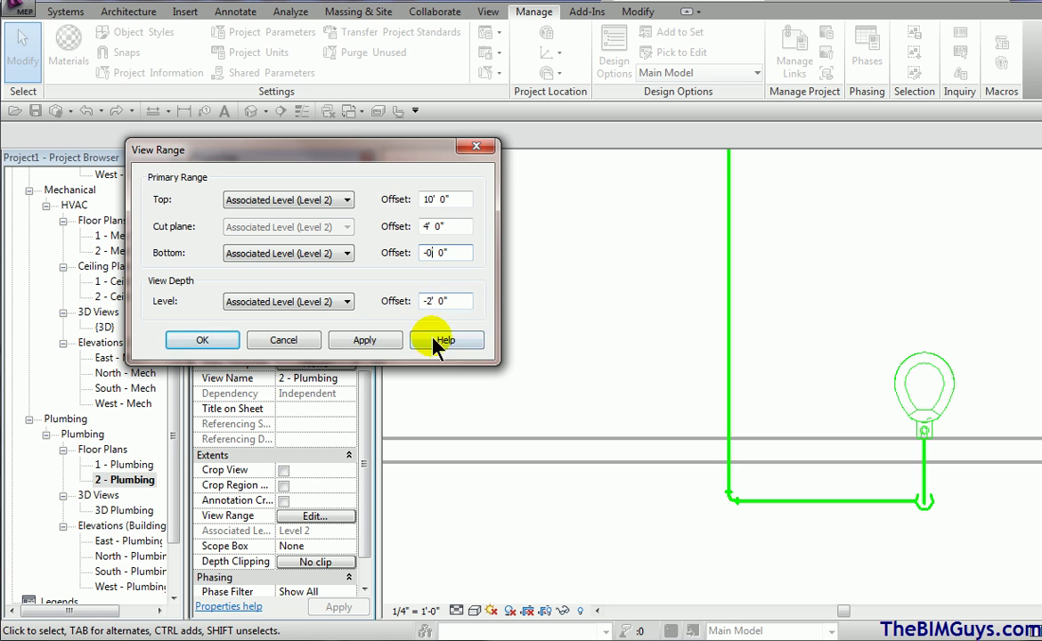
click(386, 340)
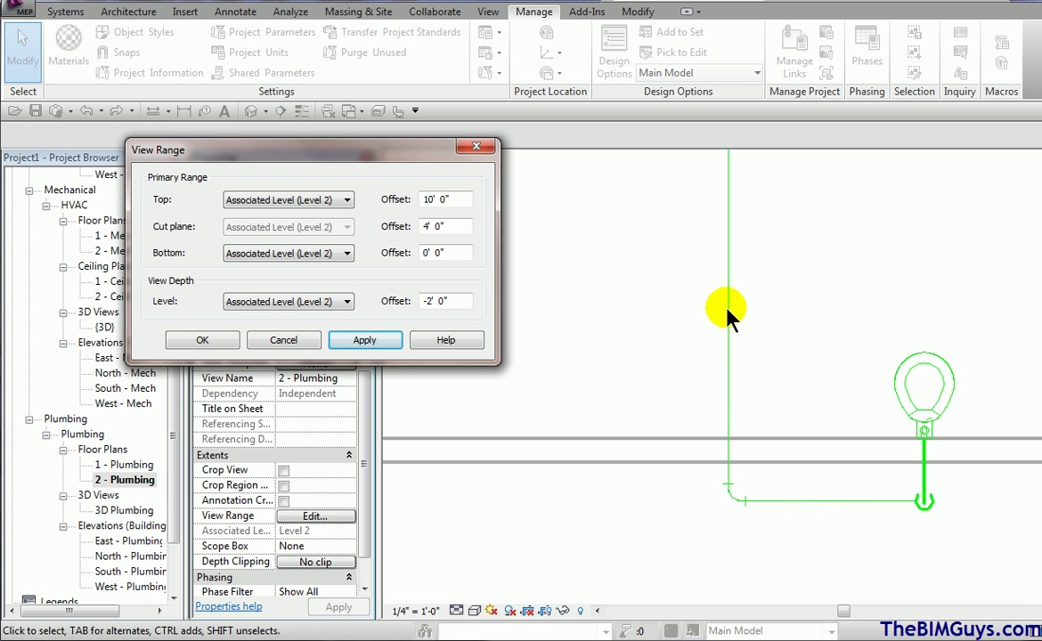
click(223, 339)
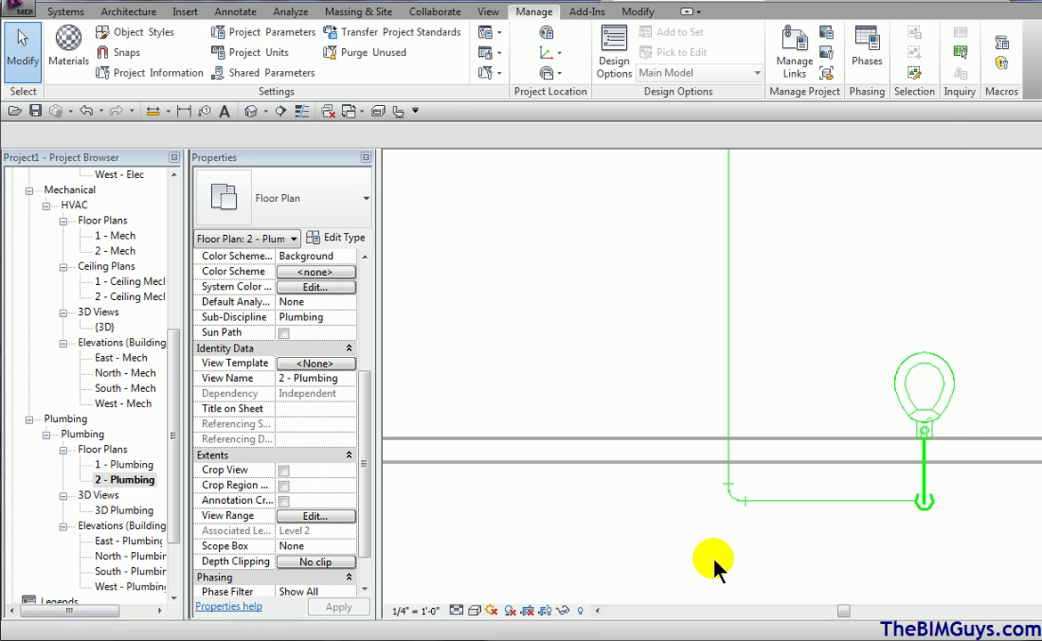
Review the Pipes category in Visibility/Graphics (VG) and close it without changes
key(v)
key(g)
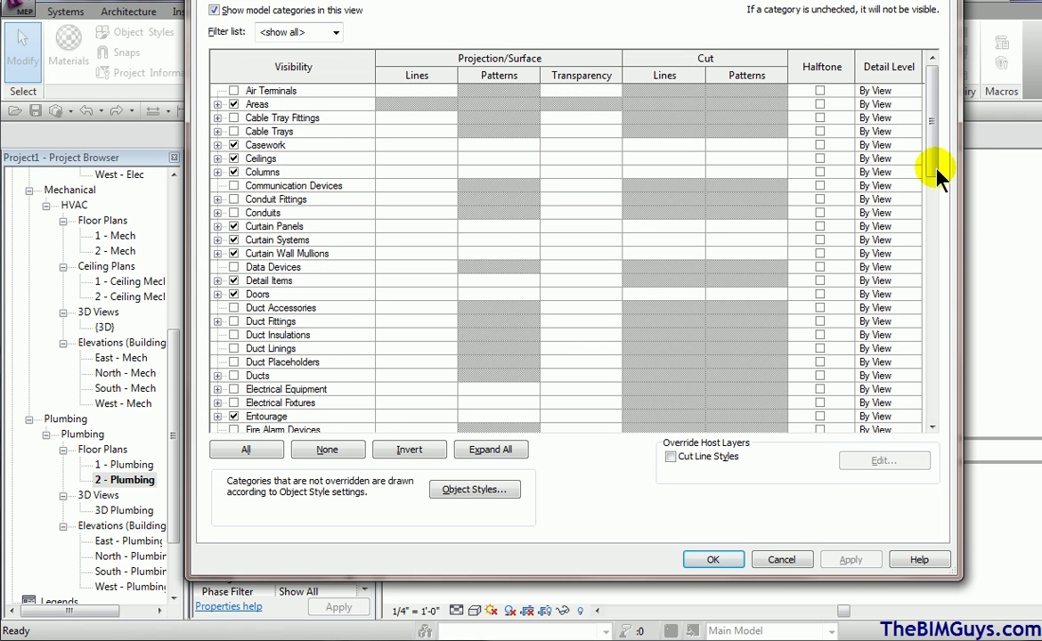
drag(927, 160, 940, 283)
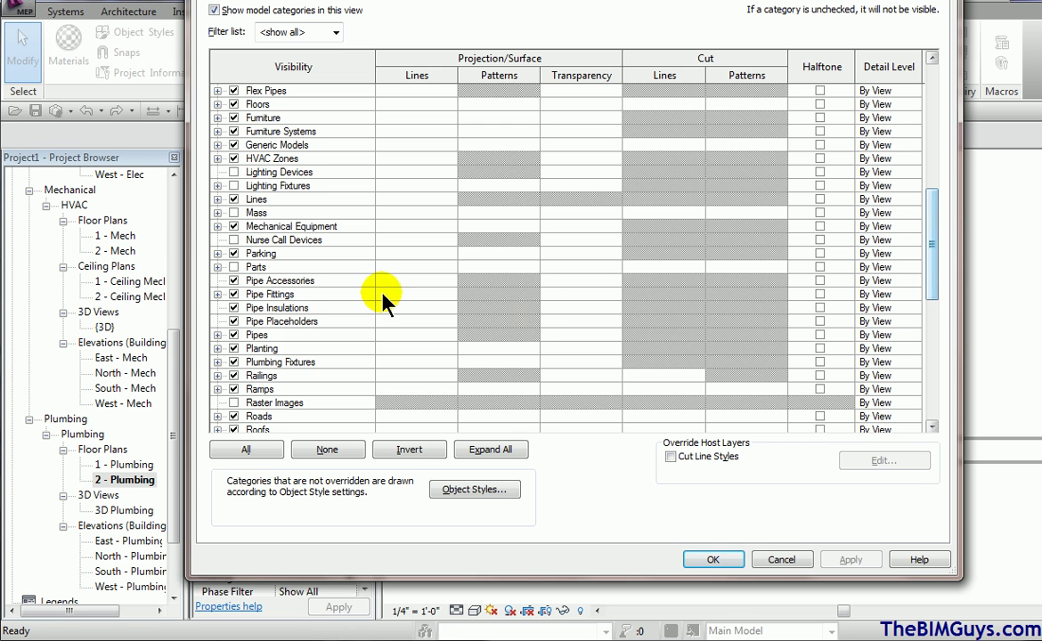
click(784, 562)
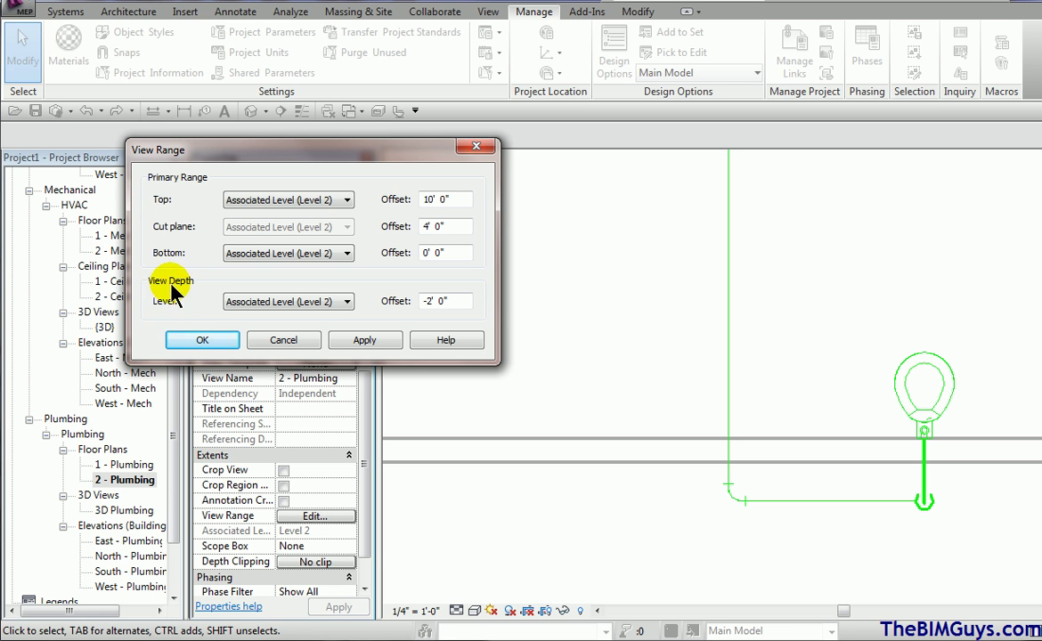
Close View Range and set the <Beyond> line style's pattern to Hidden in Line Styles
click(203, 339)
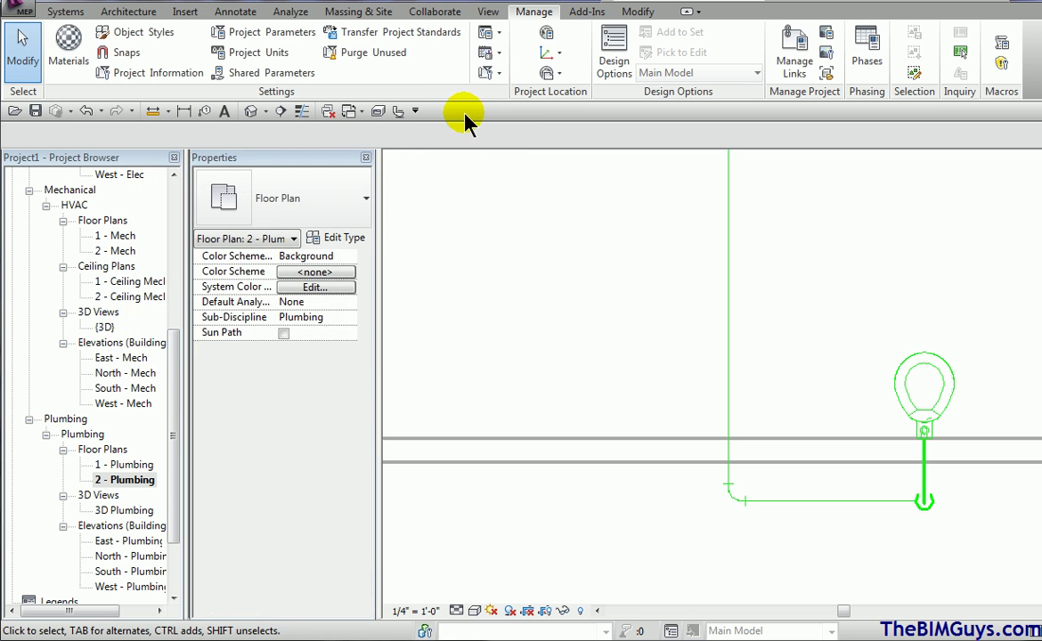
click(500, 73)
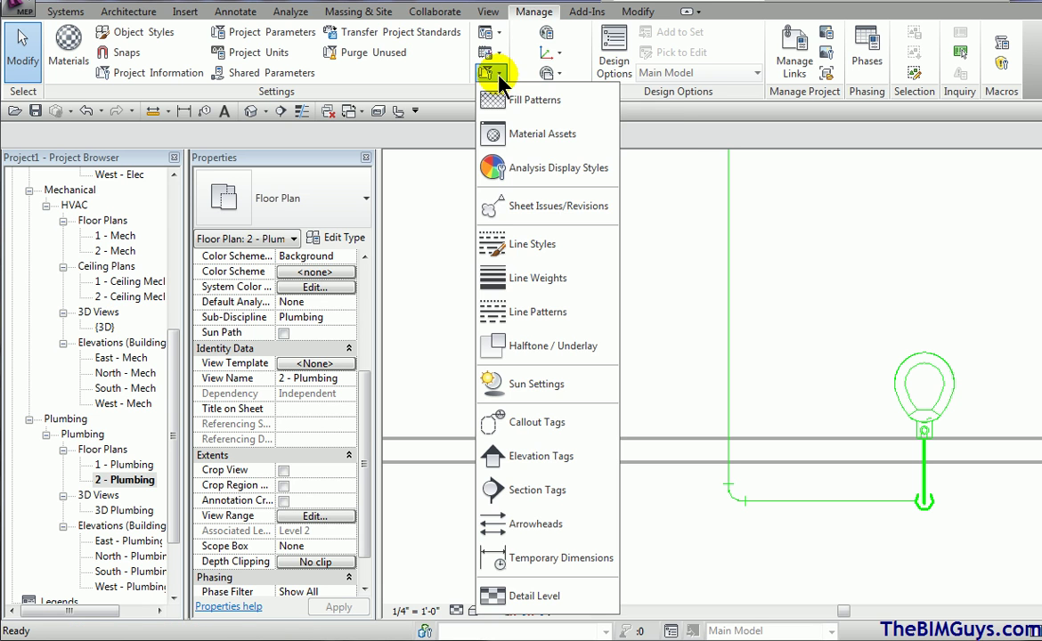
click(532, 246)
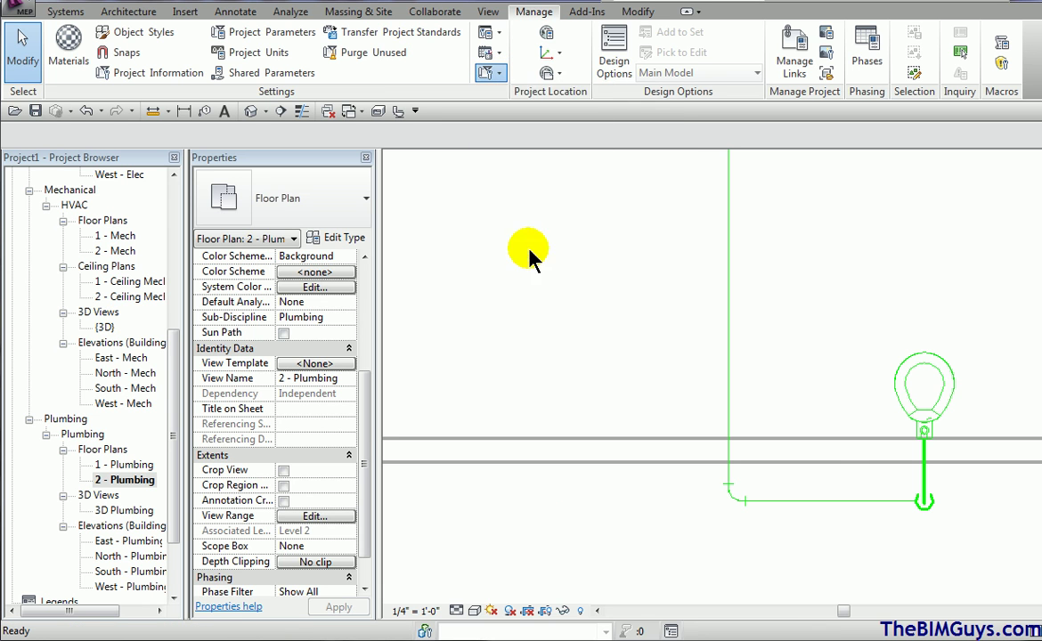
click(478, 196)
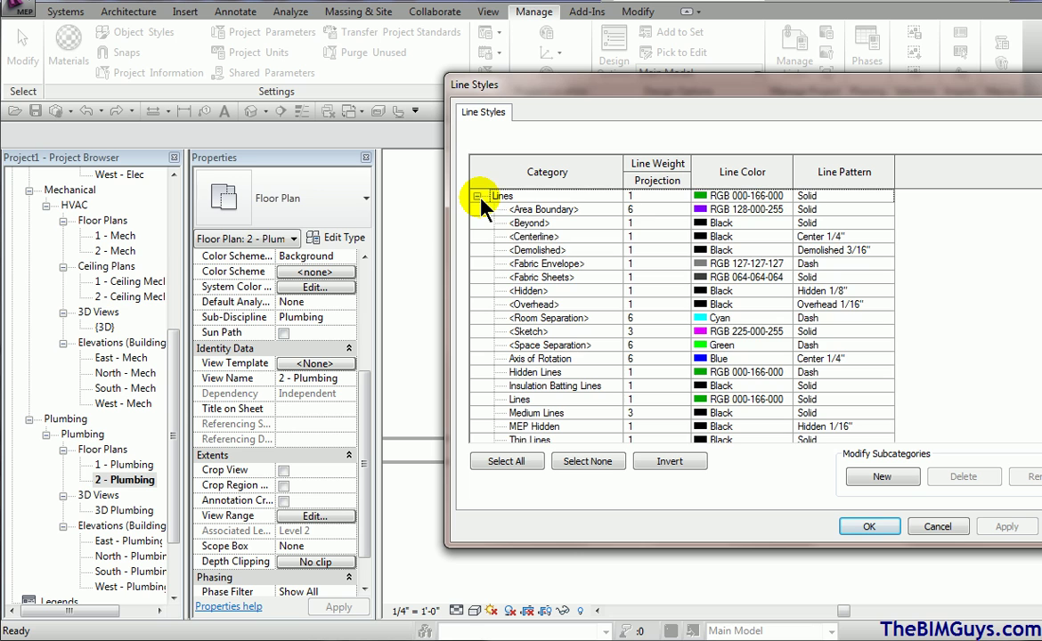
click(528, 224)
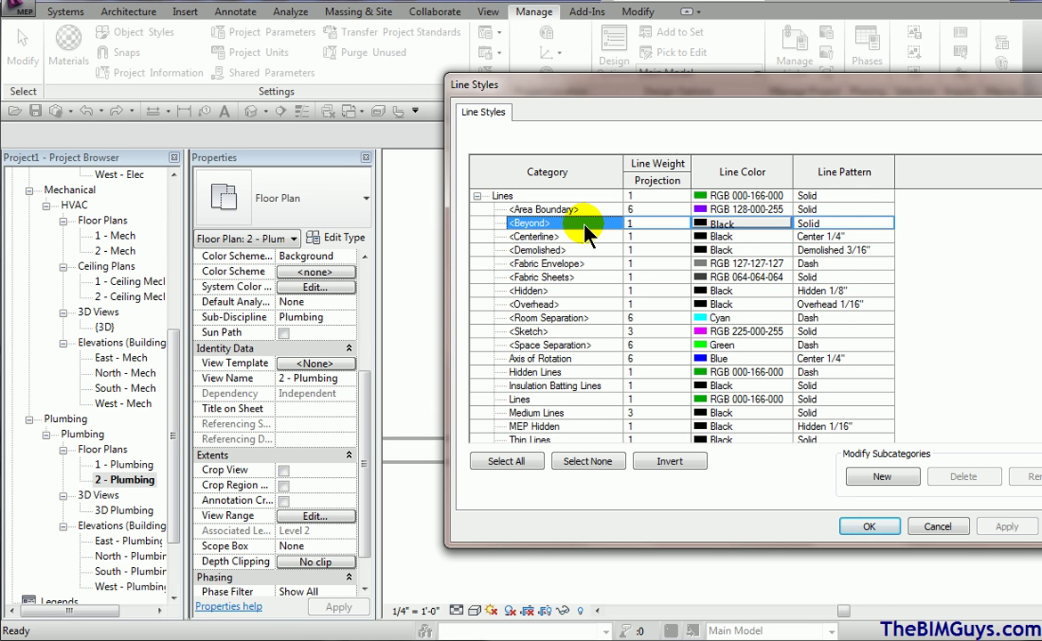
click(885, 224)
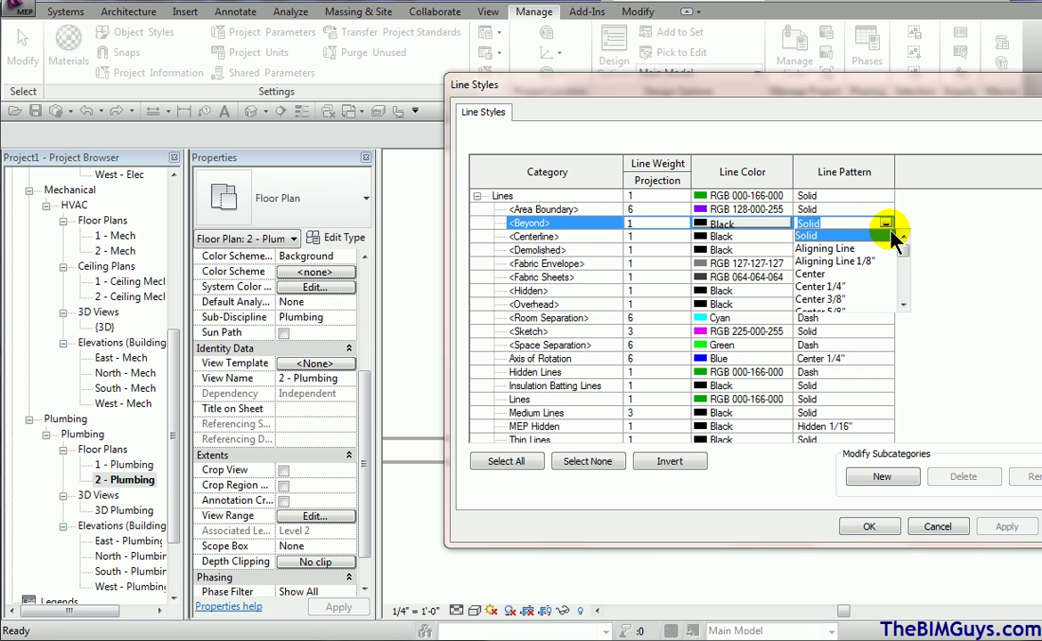
drag(904, 256, 905, 283)
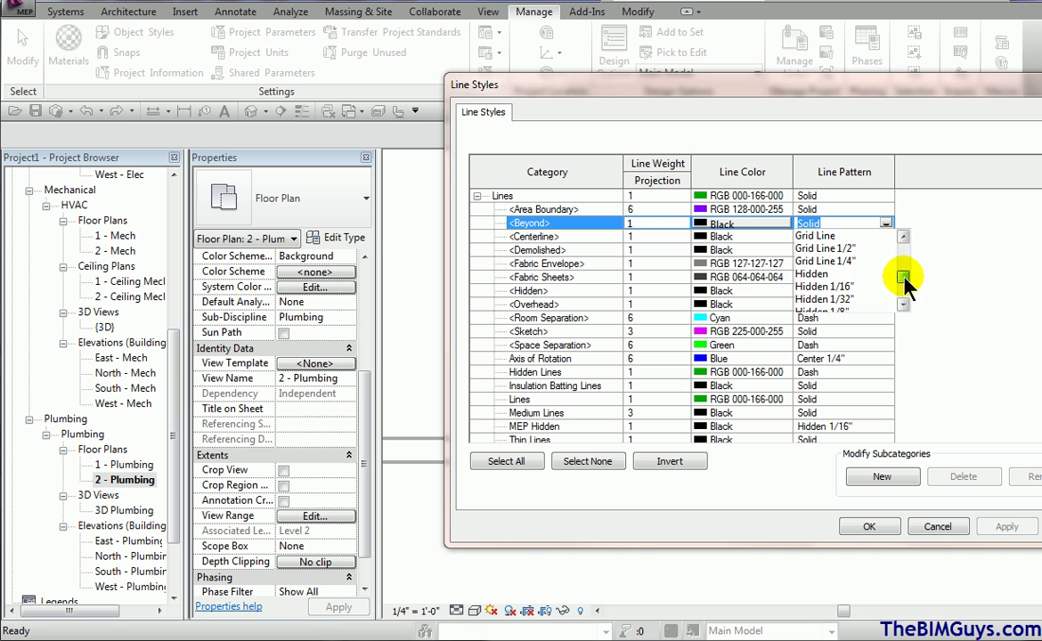
click(824, 278)
click(870, 526)
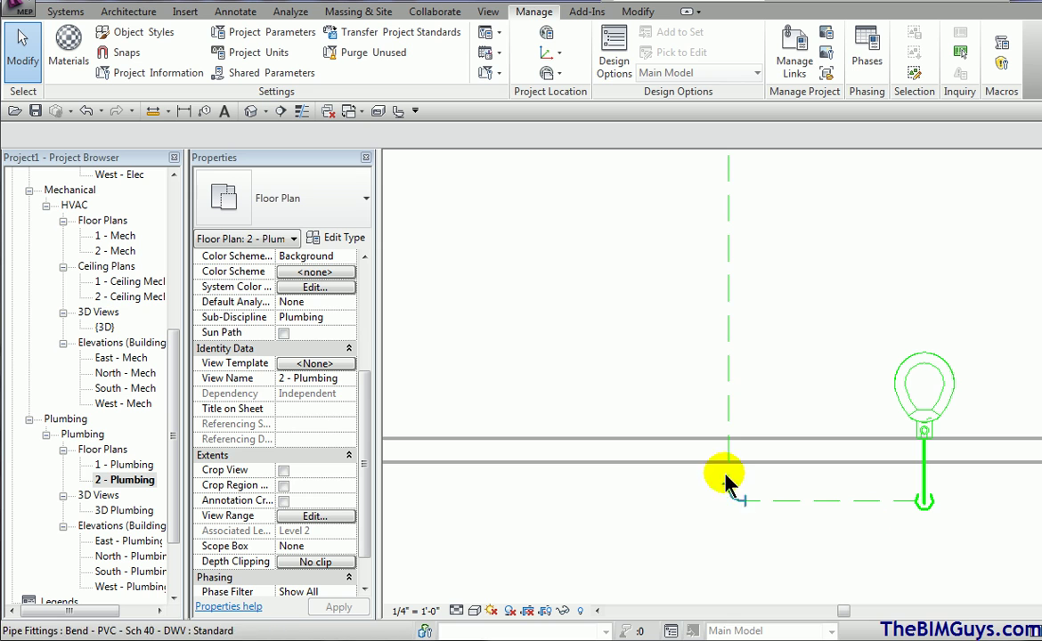
scroll(697, 335, down, 5)
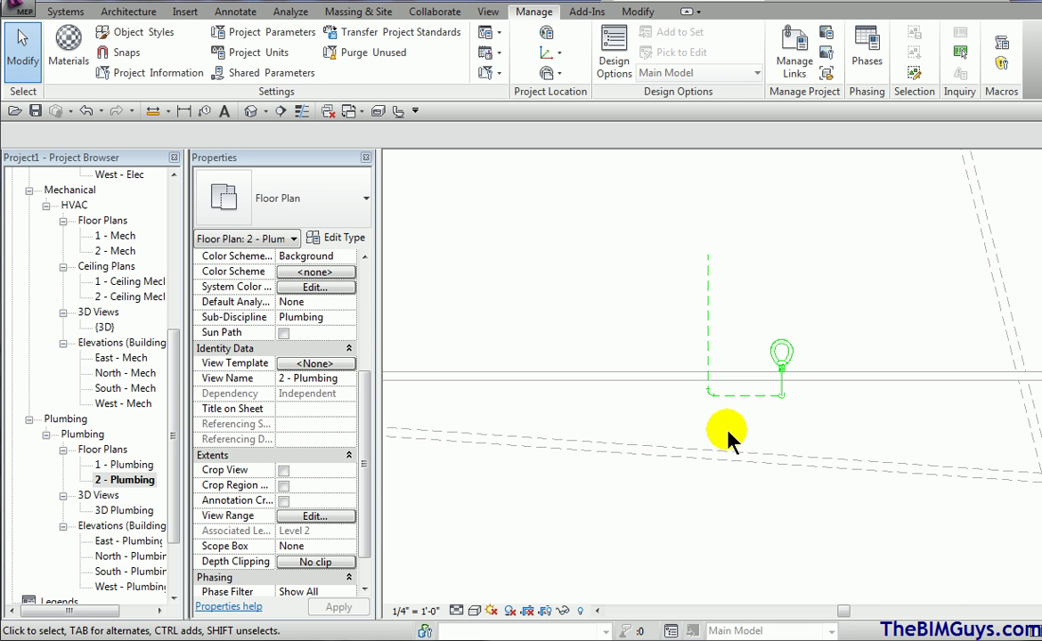
scroll(681, 340, up, 4)
scroll(686, 379, down, 1)
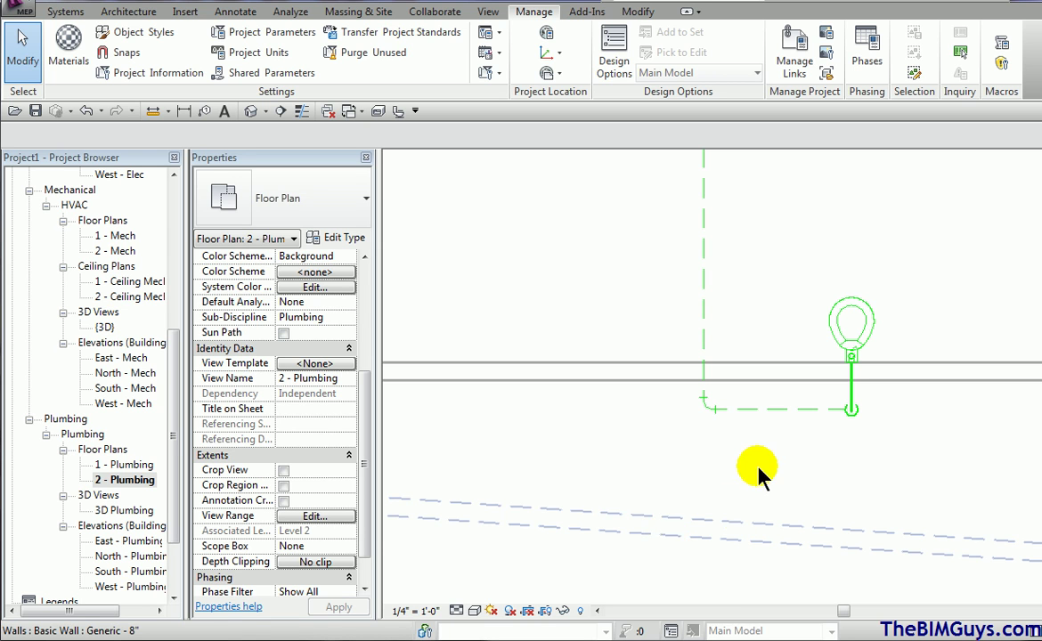
scroll(768, 500, up, 2)
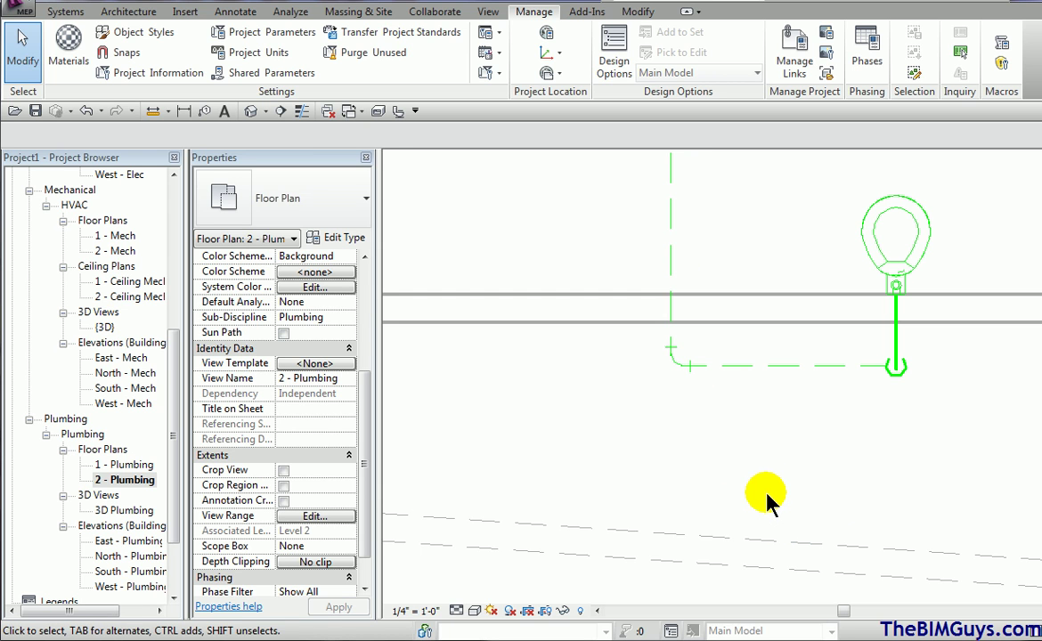
Change the view range Bottom offset to -0' 1" and accept it
click(331, 518)
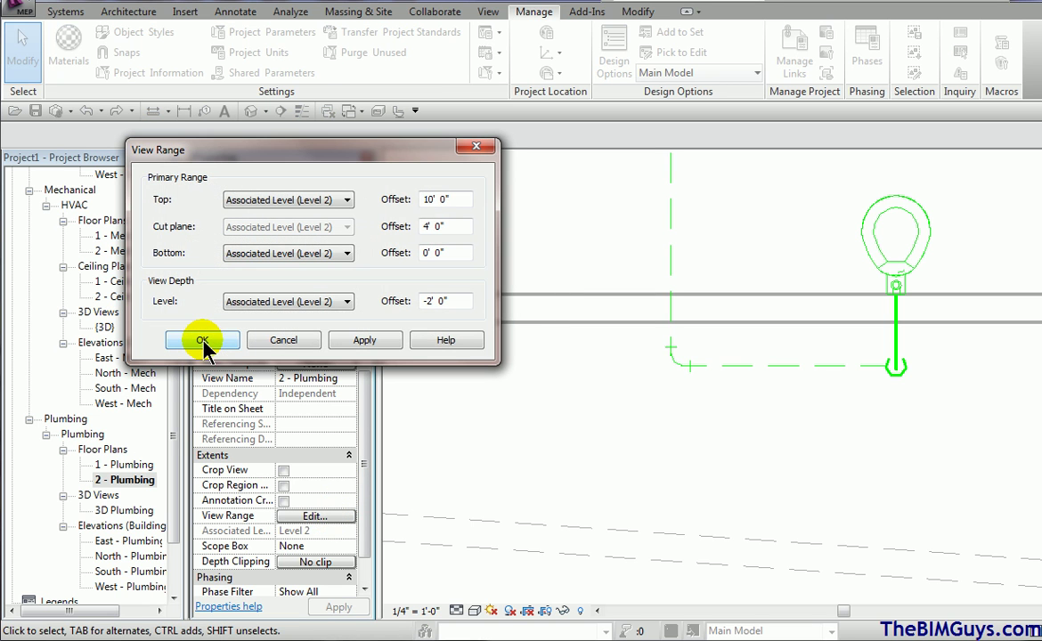
double_click(437, 253)
text(-)
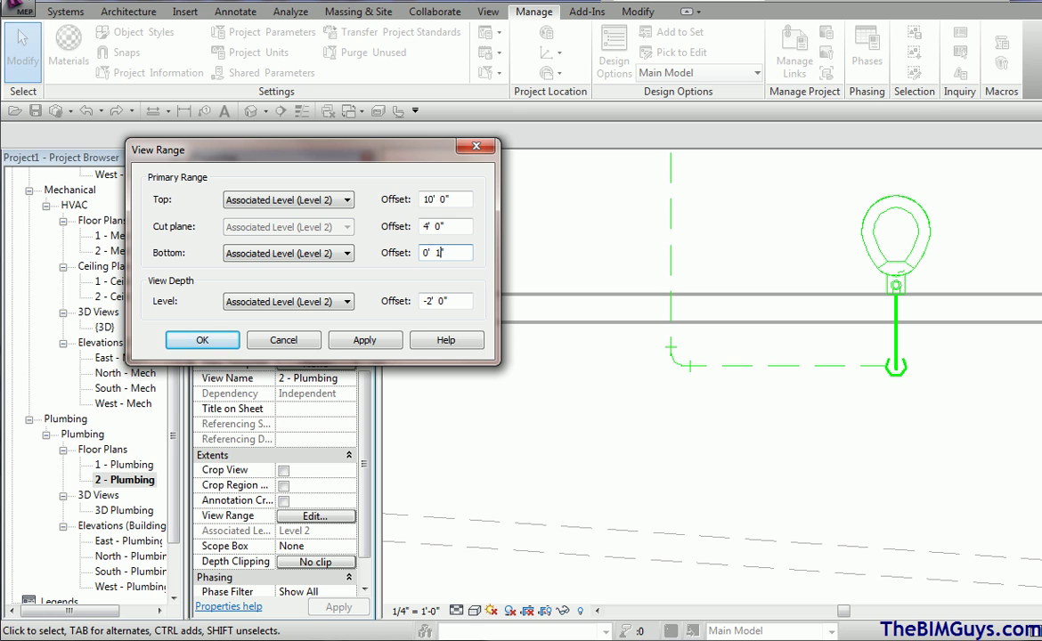
click(426, 252)
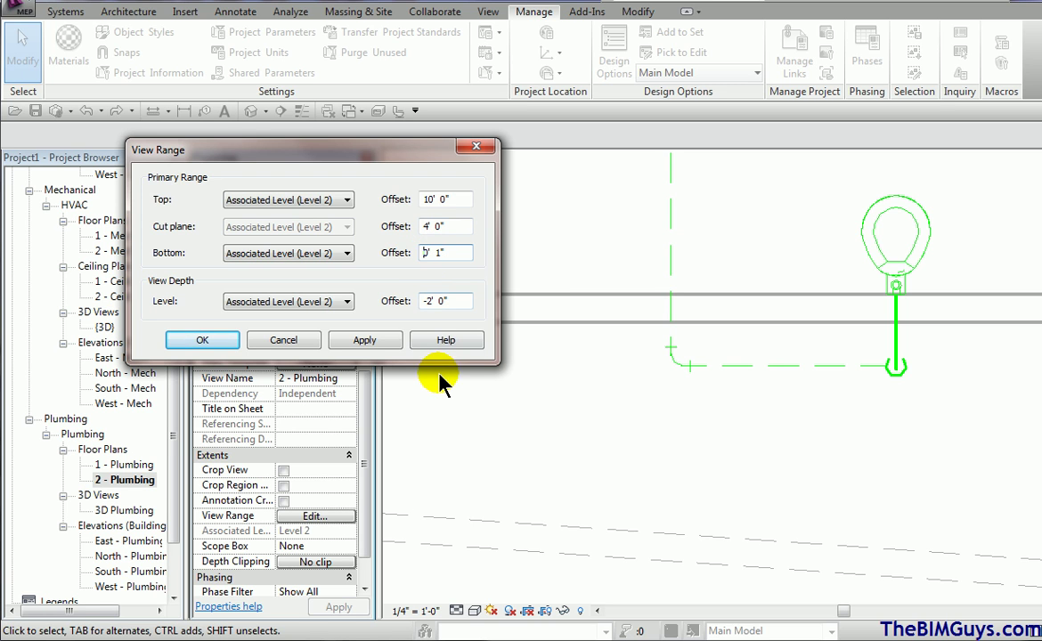
text(-)
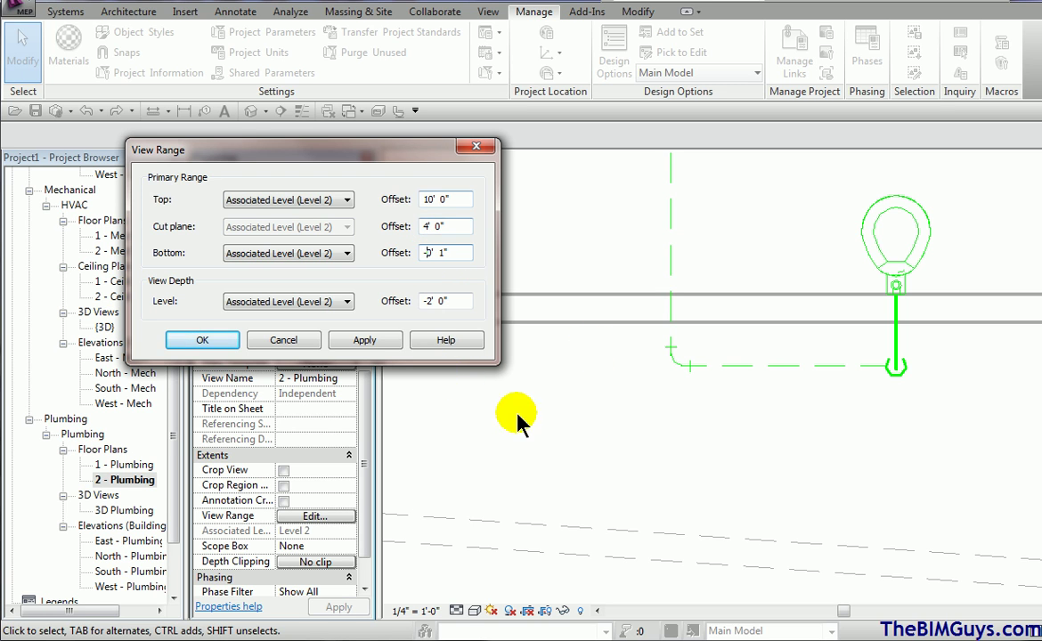
click(203, 343)
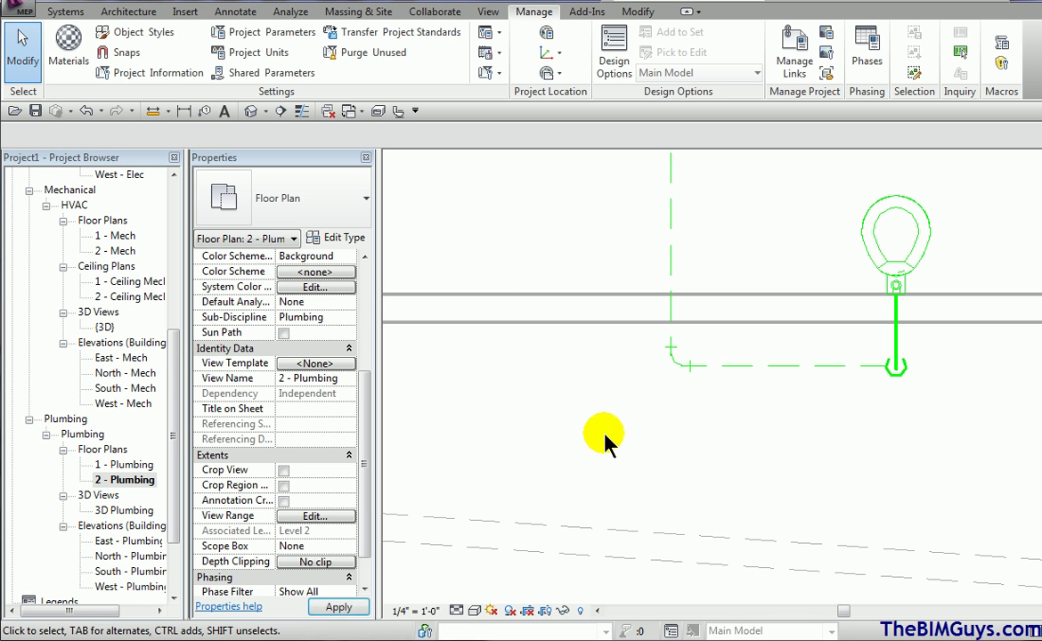
Recentre the plan on the sink and pipe and recheck the view range unchanged
scroll(630, 450, down, 5)
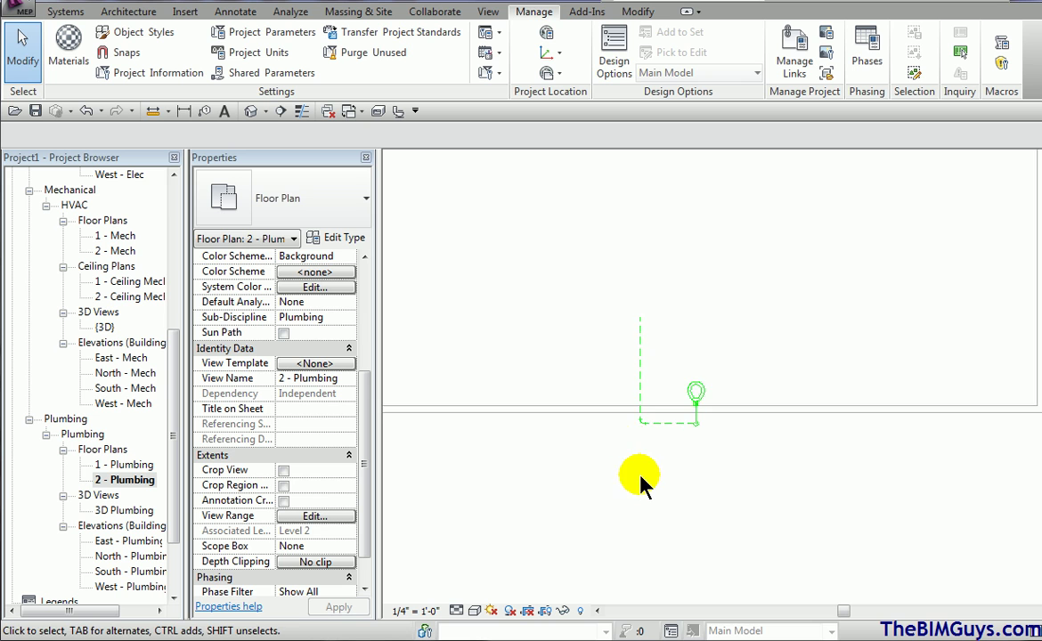
middle_drag(640, 481, 698, 437)
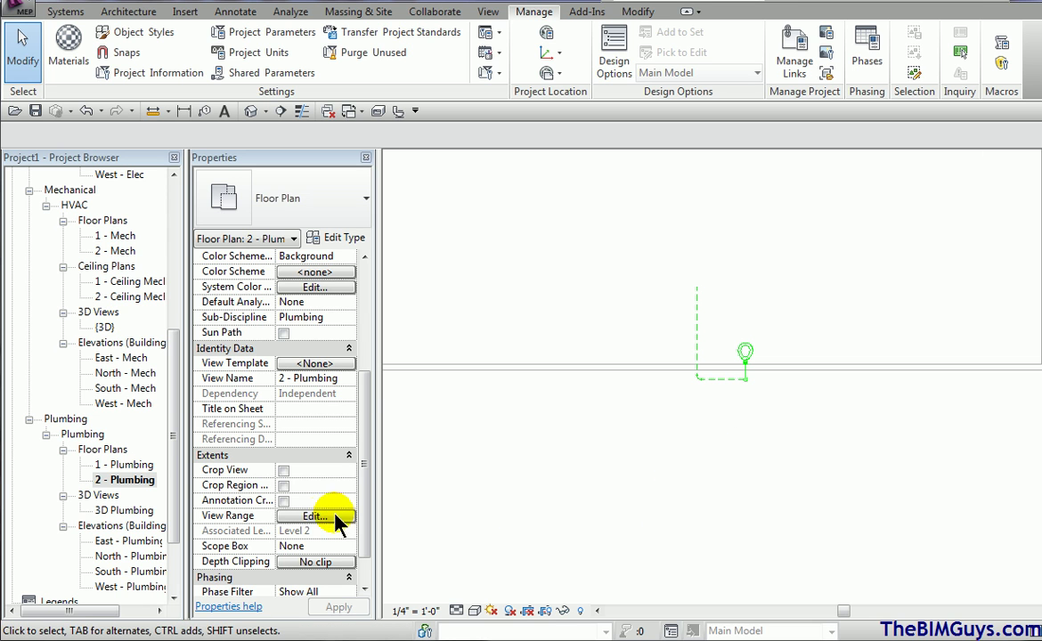
click(313, 522)
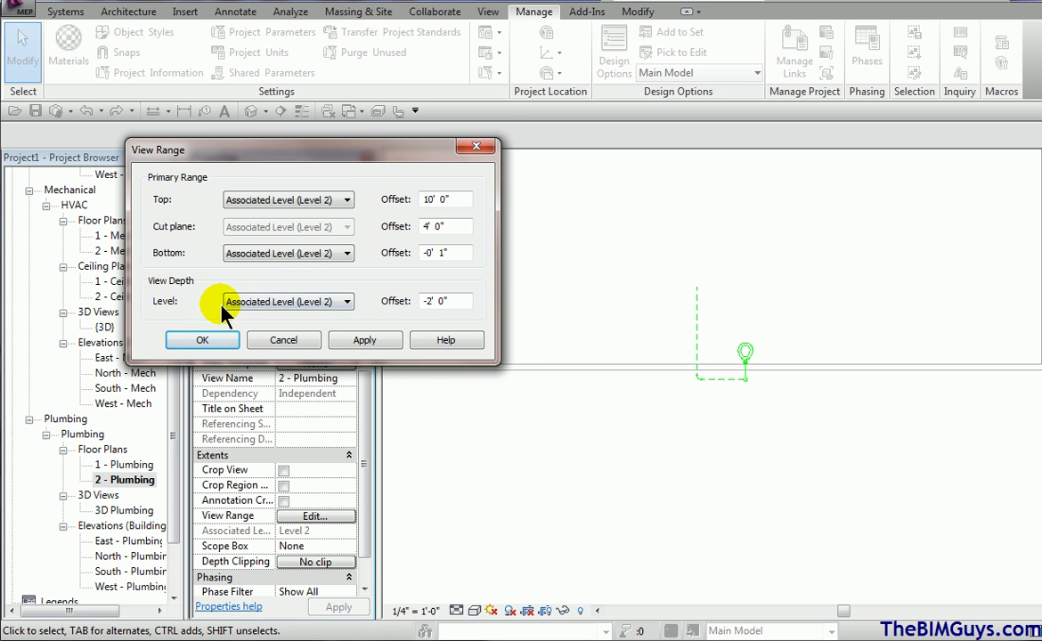
click(203, 341)
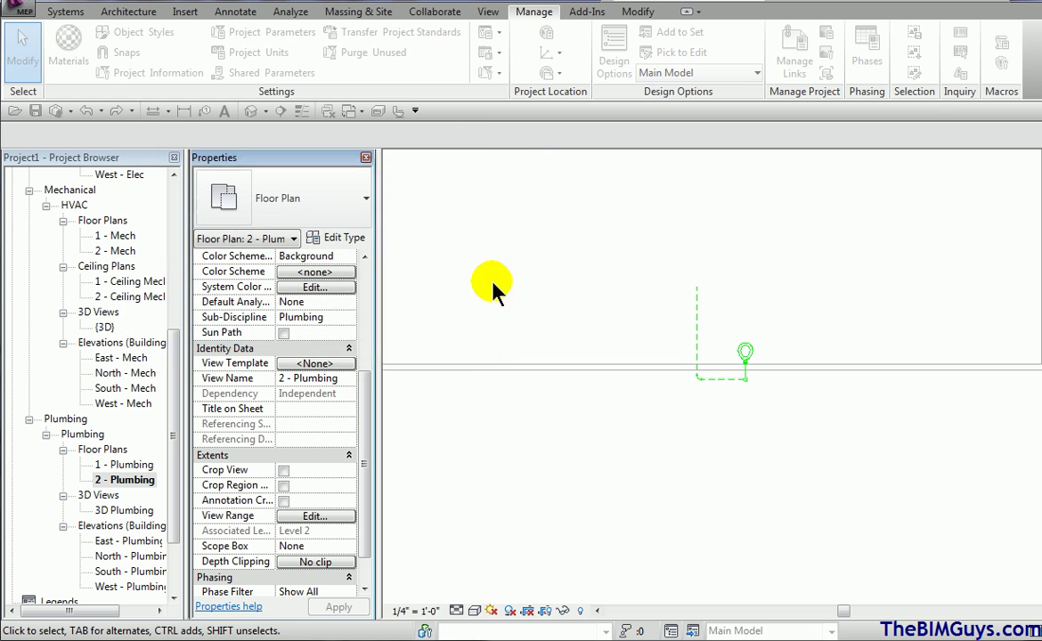
Recheck the Line Styles settings and close them unchanged
click(490, 72)
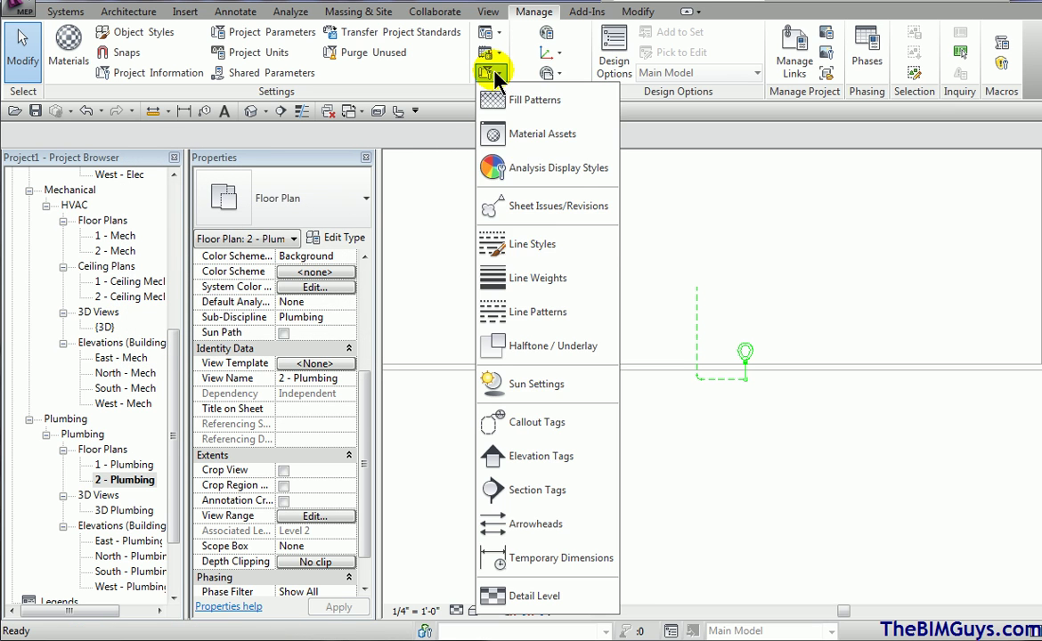
click(545, 243)
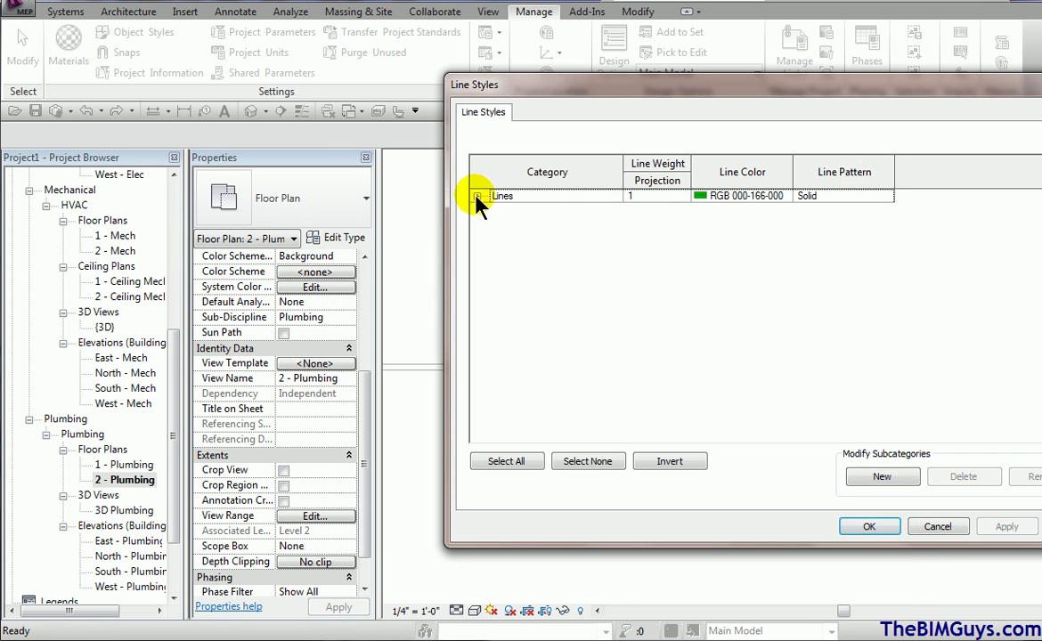
click(870, 527)
scroll(703, 349, up, 5)
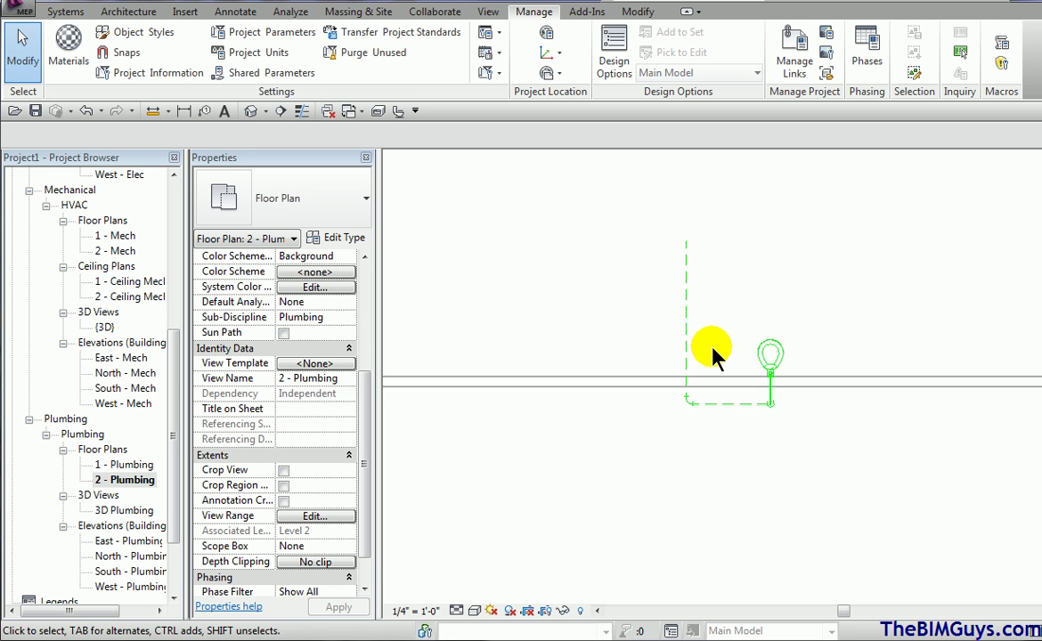